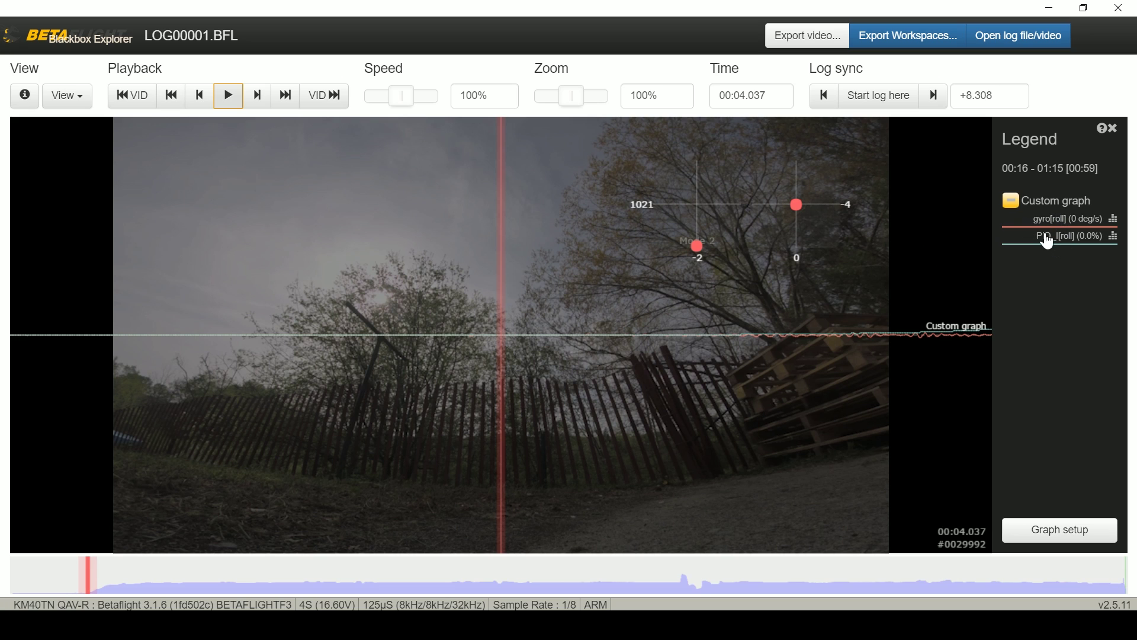
Play LOG00001 with its flight video up to the sharp roll gyro spike near 00:47
key(space)
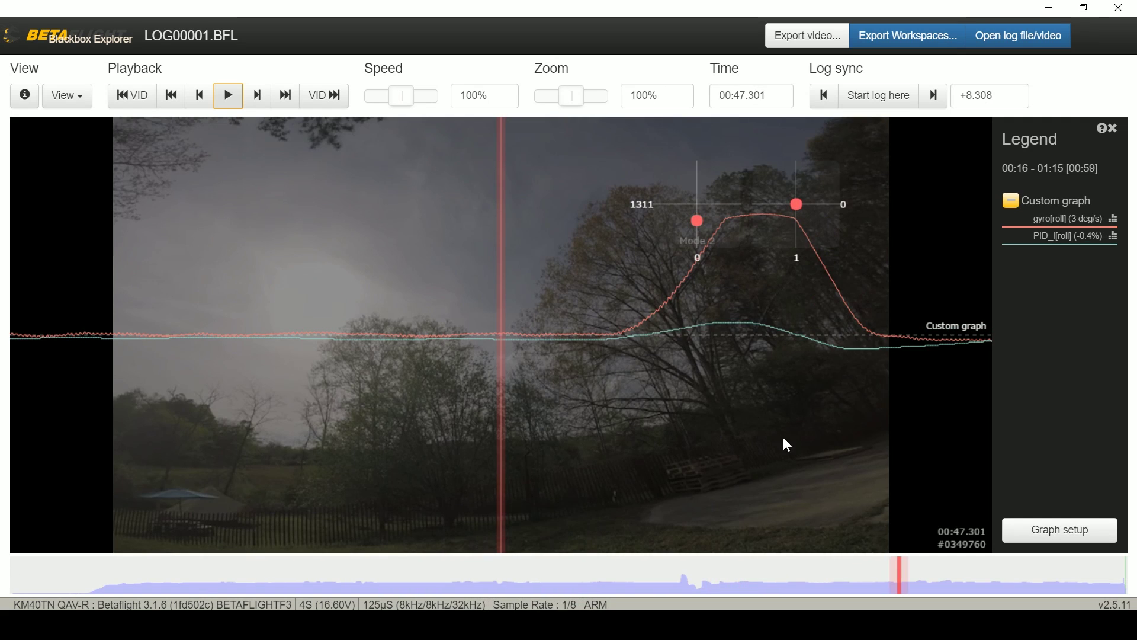
Scrub LOG00001 through the roll move to 00:47.725, then set playback speed to 5%
drag(783, 439, 704, 431)
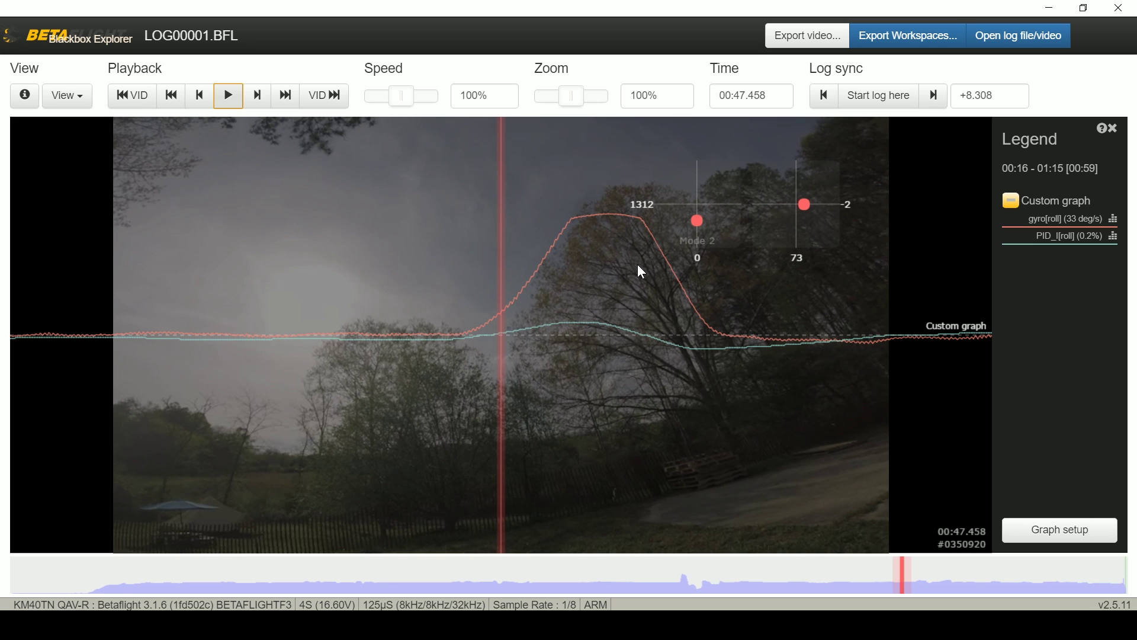
scroll(618, 264, down, 1)
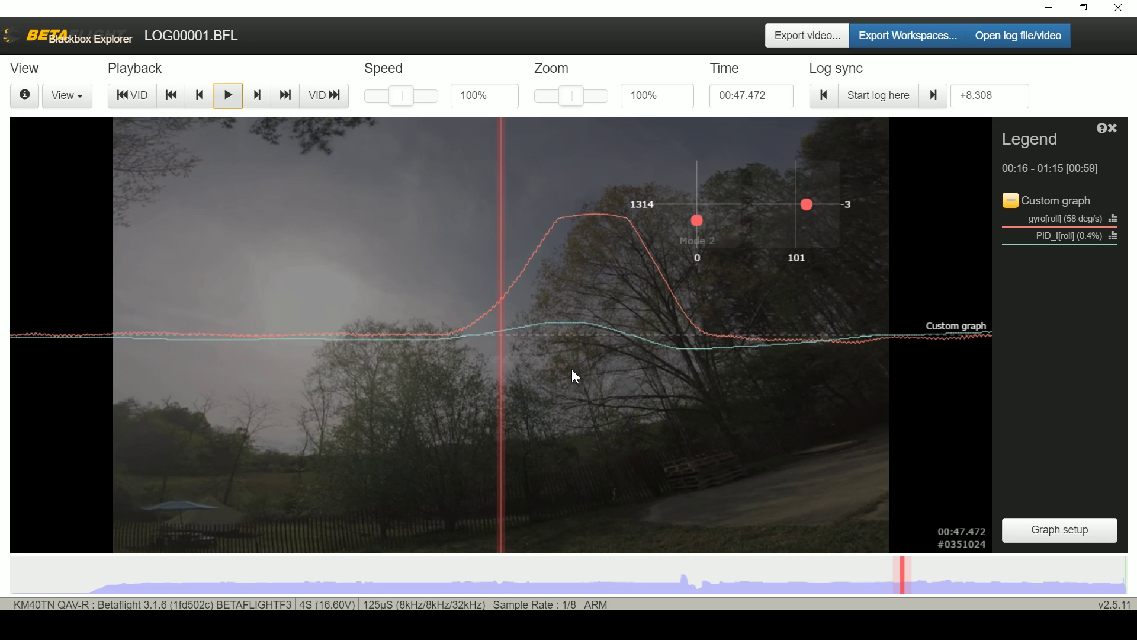
drag(570, 368, 462, 372)
drag(601, 365, 536, 339)
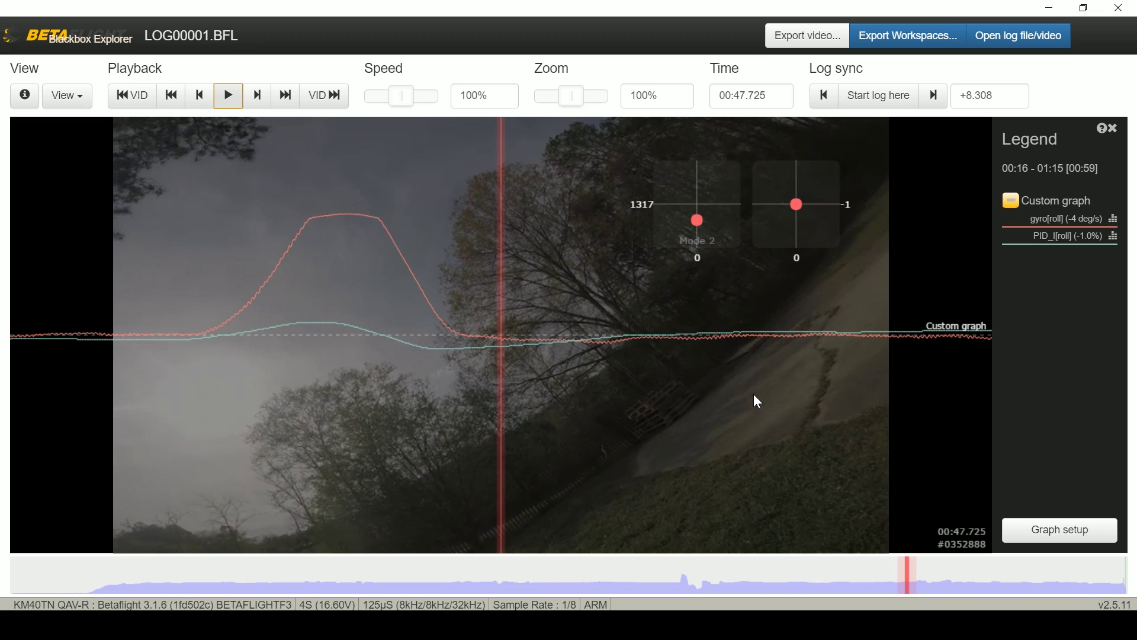
drag(409, 98, 368, 96)
Raise playback speed to 20% while playing, then pause the log
key(space)
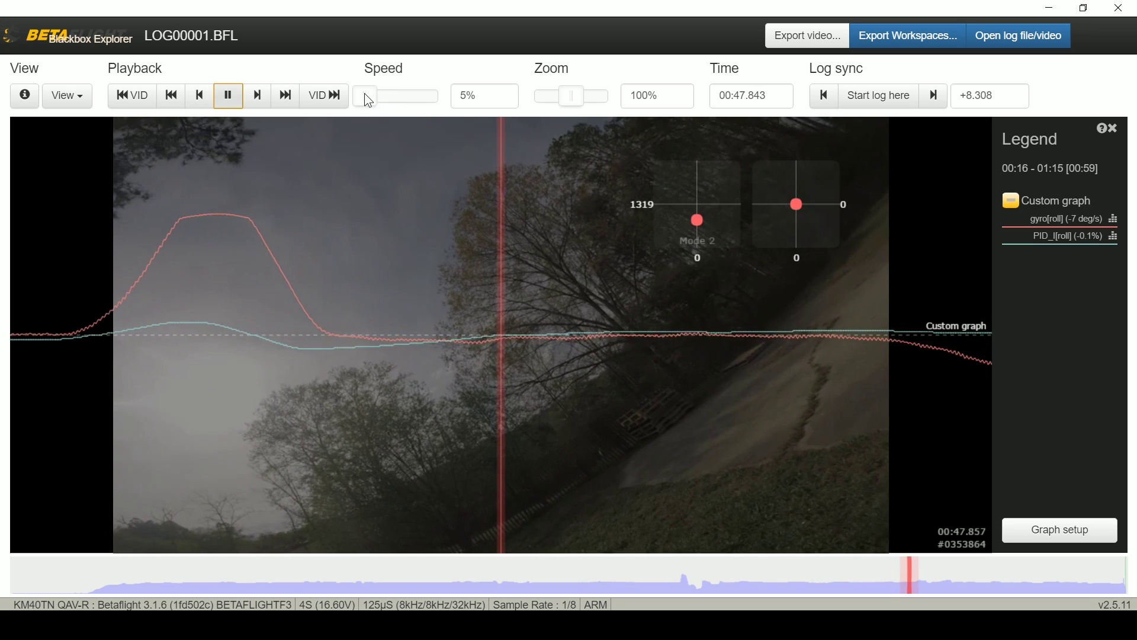
drag(364, 94, 368, 94)
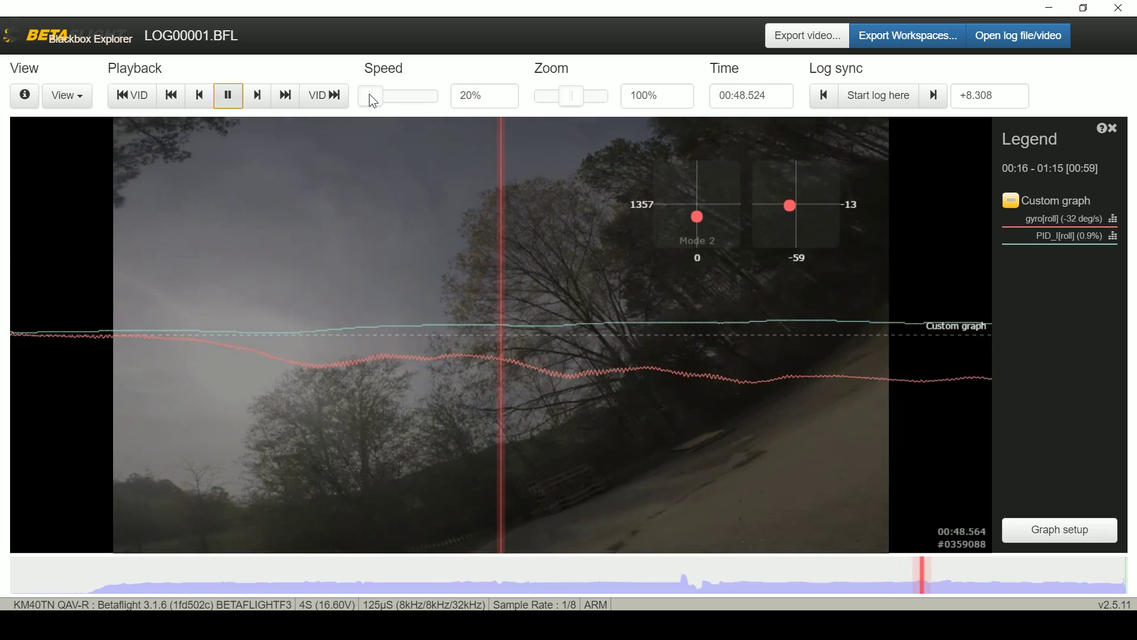
key(space)
Scrub the roll moves between 00:47.9 and 00:48.96, ending on the 146 deg/s gyro peak at 00:47.514
drag(341, 303, 735, 439)
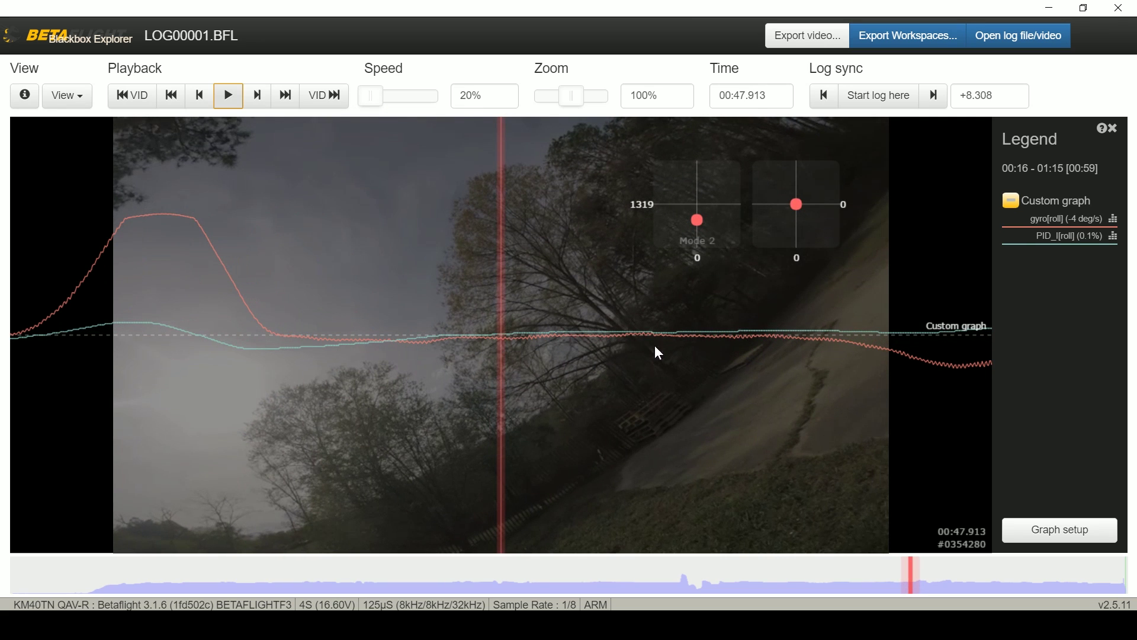
drag(769, 457, 584, 439)
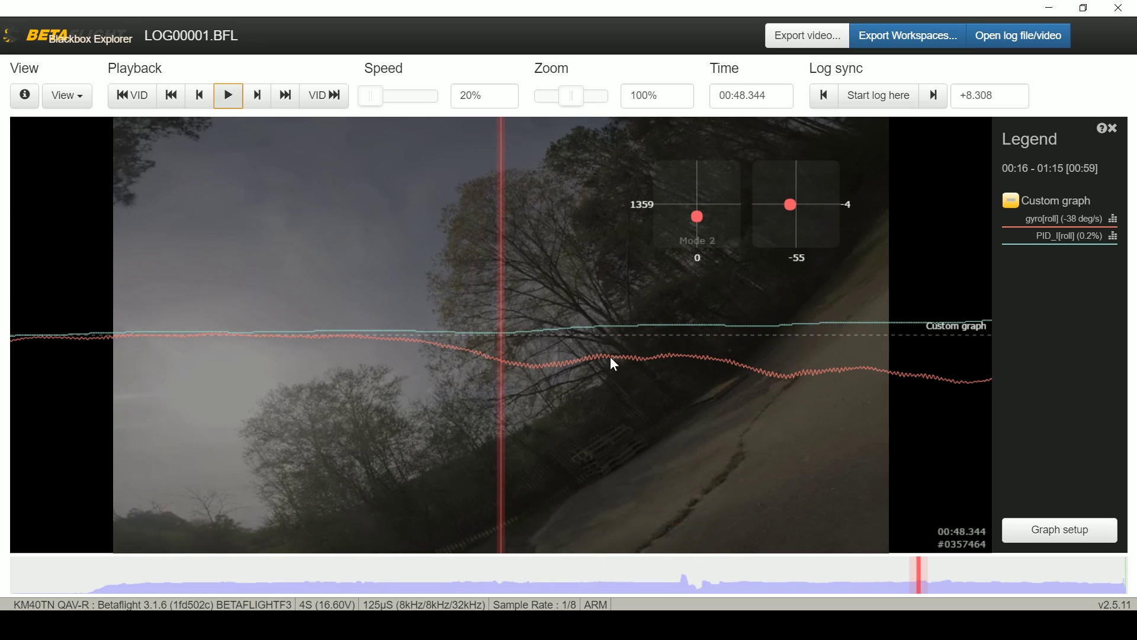
drag(784, 427, 562, 369)
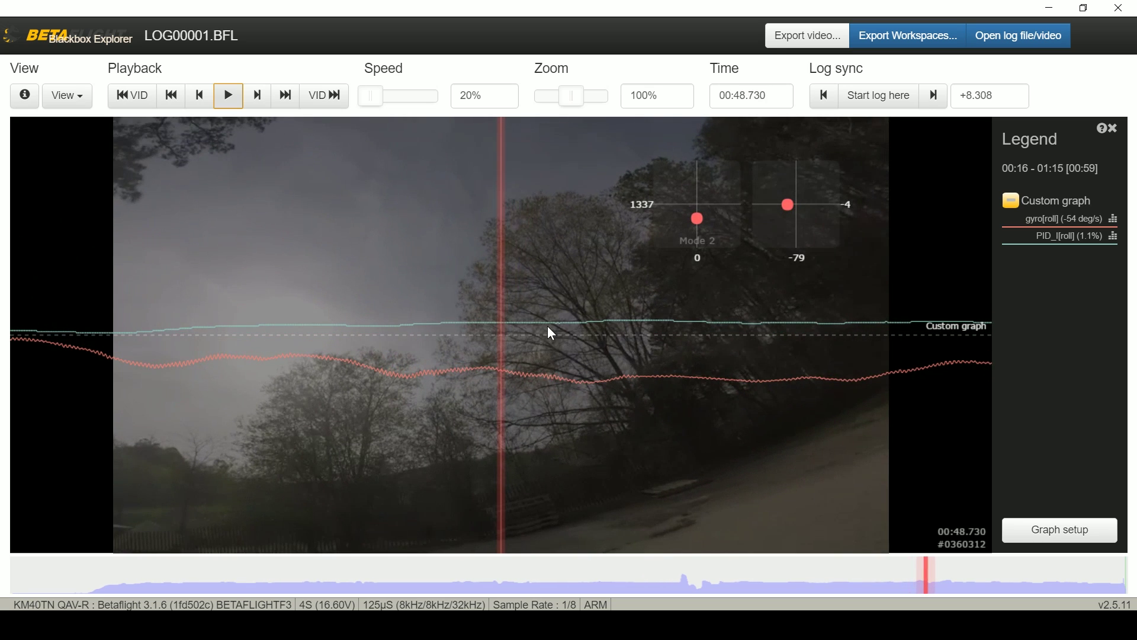
drag(826, 466, 694, 460)
drag(767, 443, 875, 430)
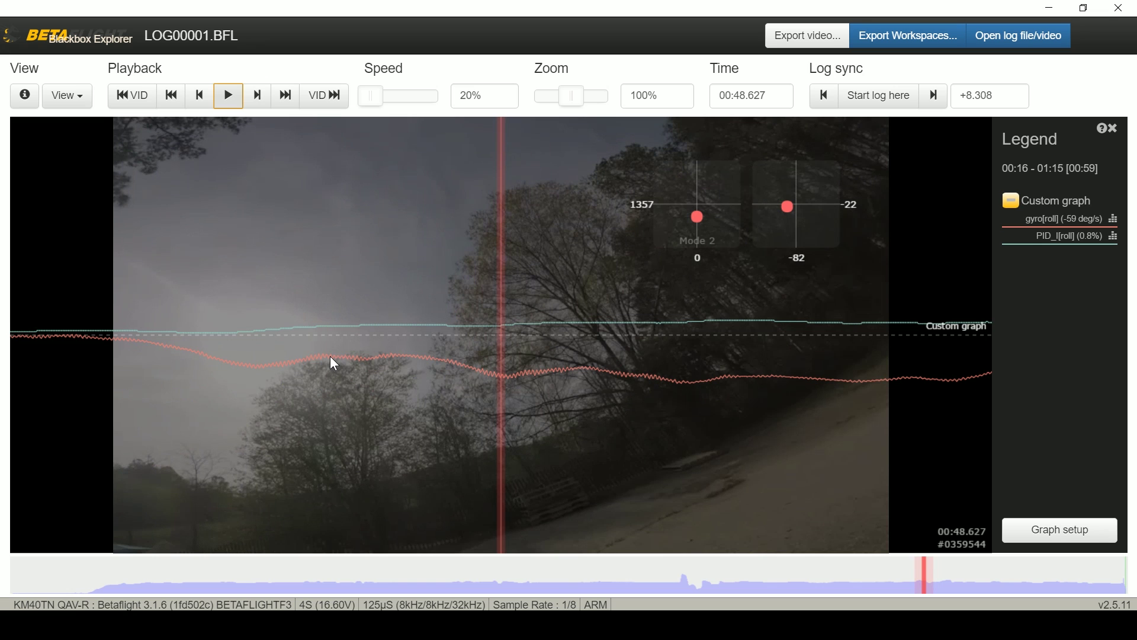
drag(887, 457, 495, 381)
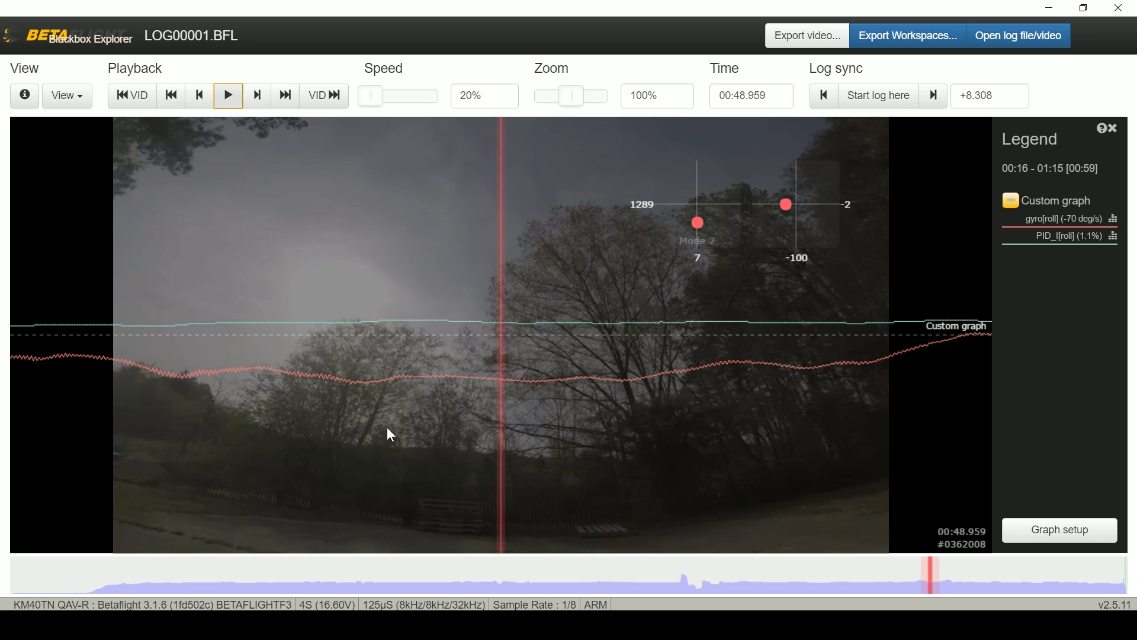
drag(386, 436, 640, 449)
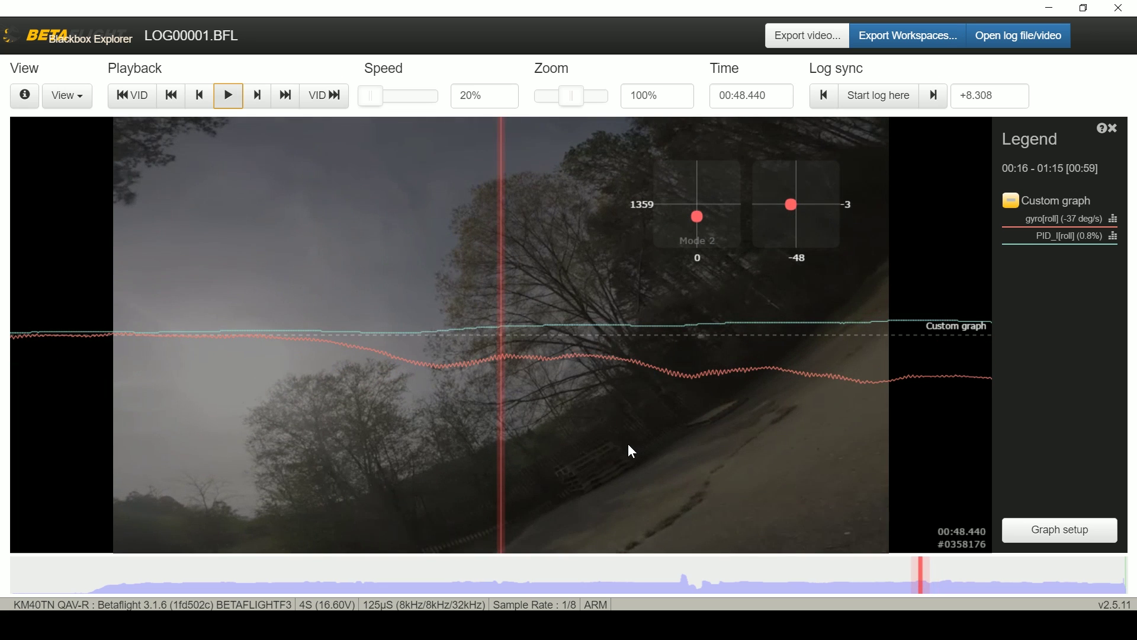
drag(556, 450, 702, 379)
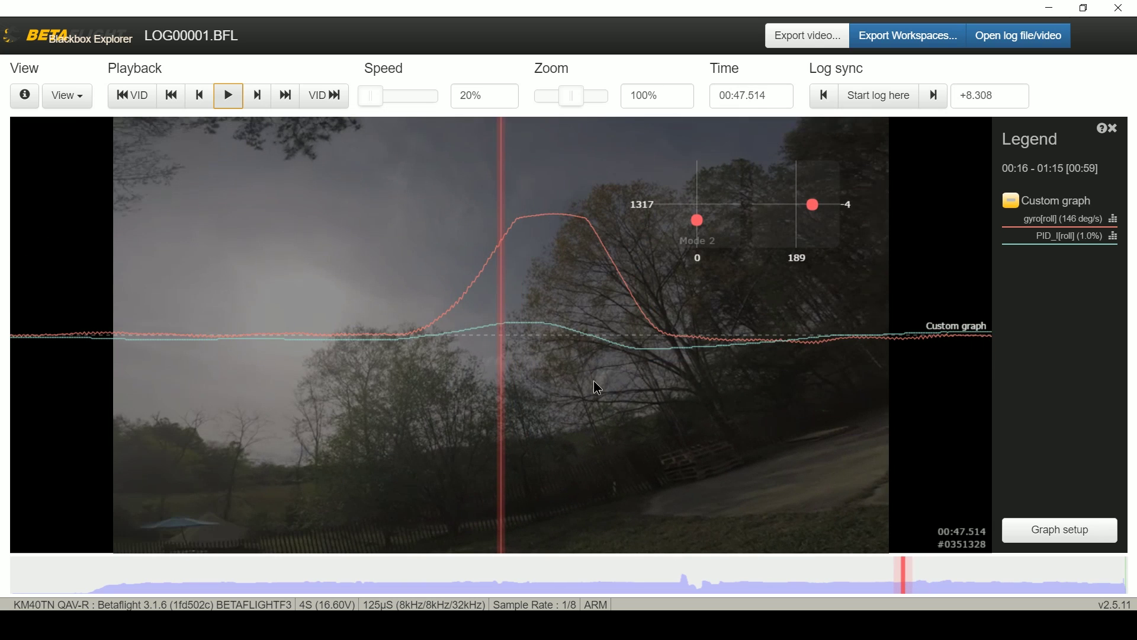
Replay the roll moves near 00:48, then jump back to 00:10.833 early in the flight
drag(593, 382, 380, 341)
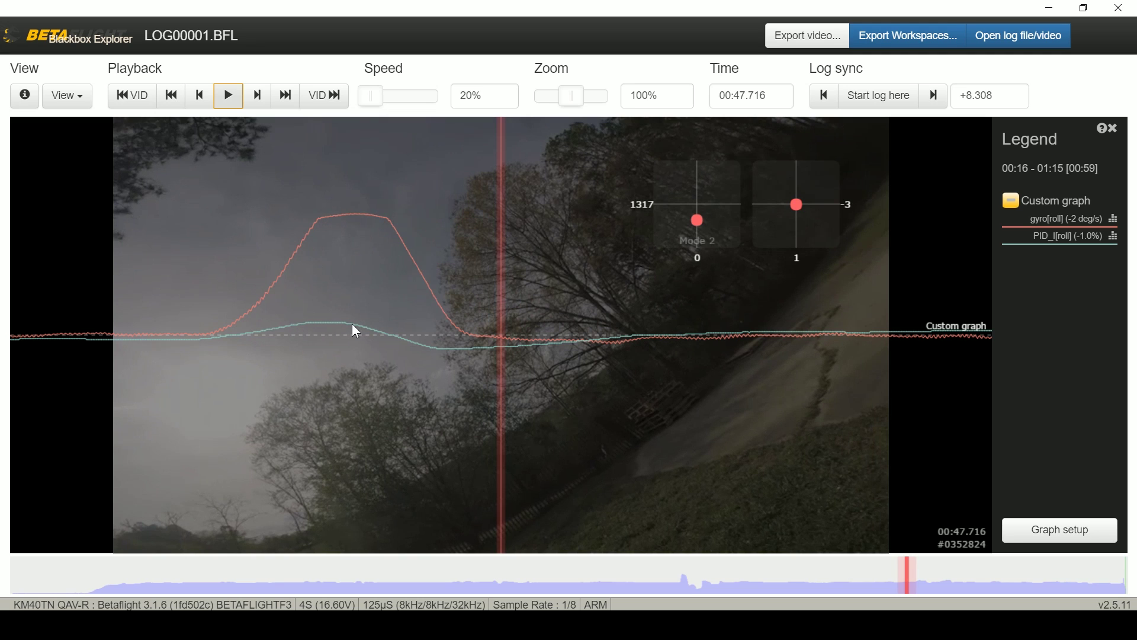
mouse_move(773, 415)
mouse_down()
mouse_move(731, 414)
mouse_move(779, 393)
mouse_up()
key(space)
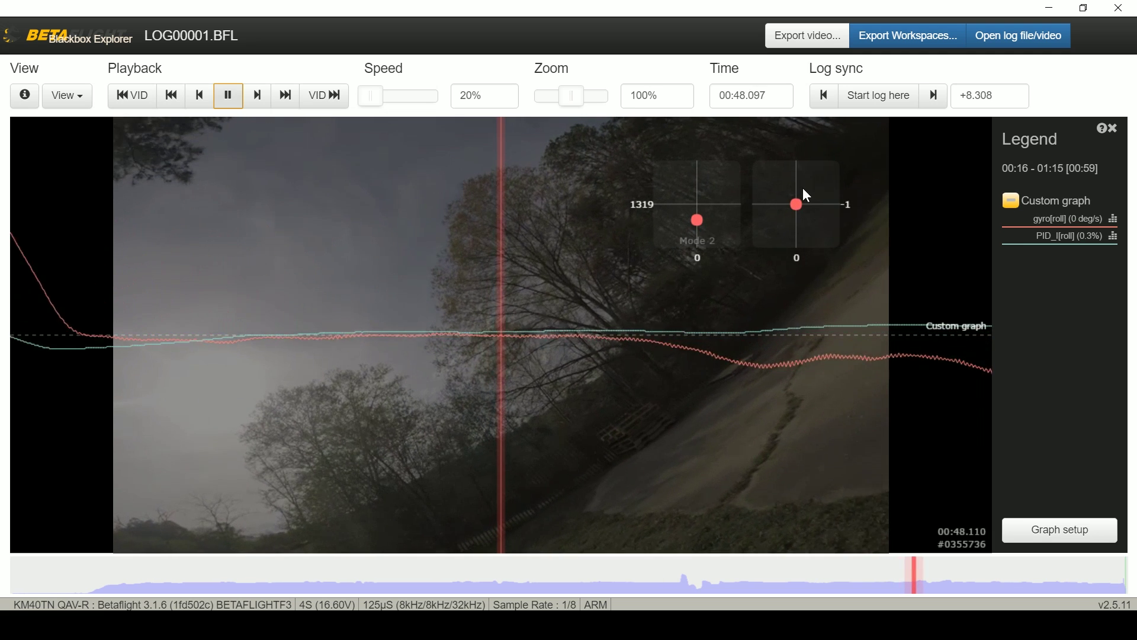
key(space)
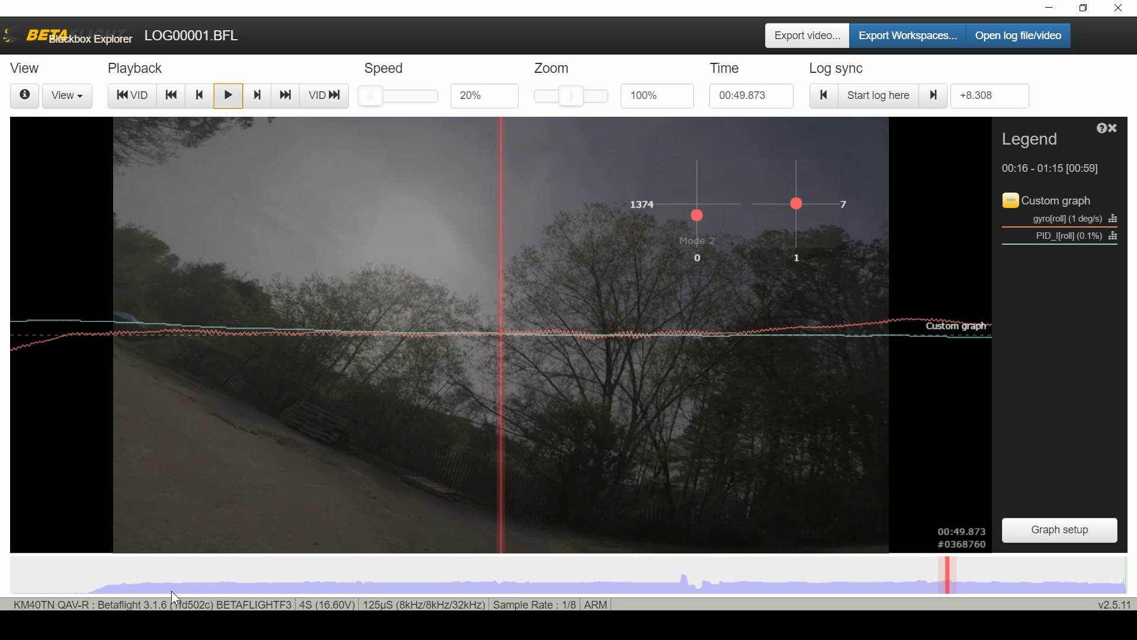
mouse_move(178, 580)
mouse_down()
mouse_move(247, 573)
mouse_move(88, 569)
mouse_move(215, 551)
mouse_up()
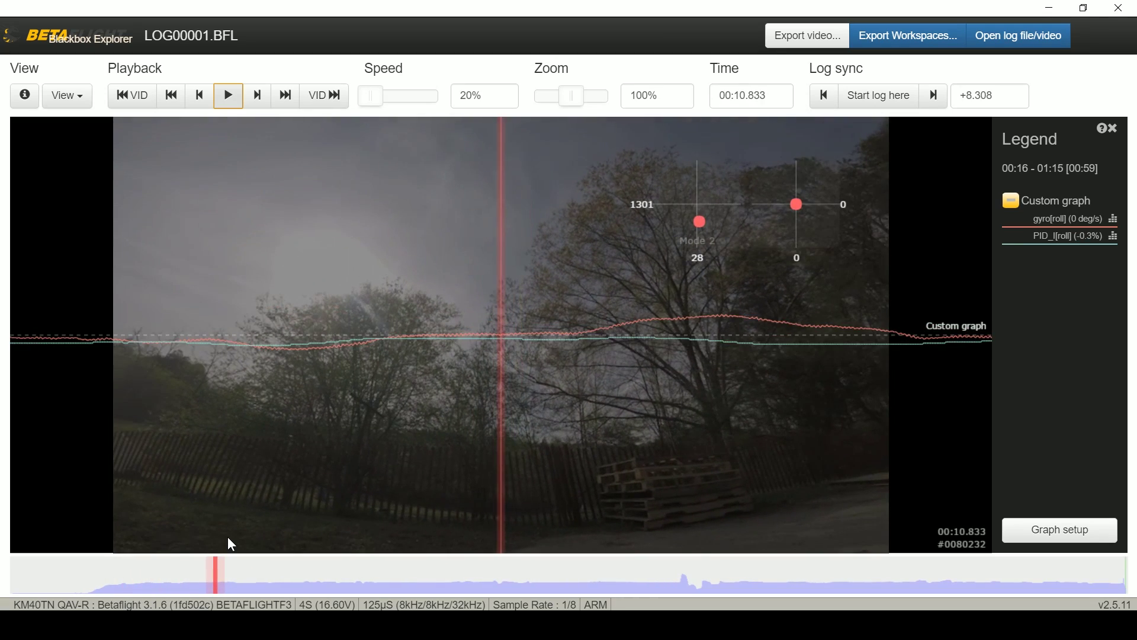
Play LOG00001 at 120% speed and pause during the negative roll move
key(space)
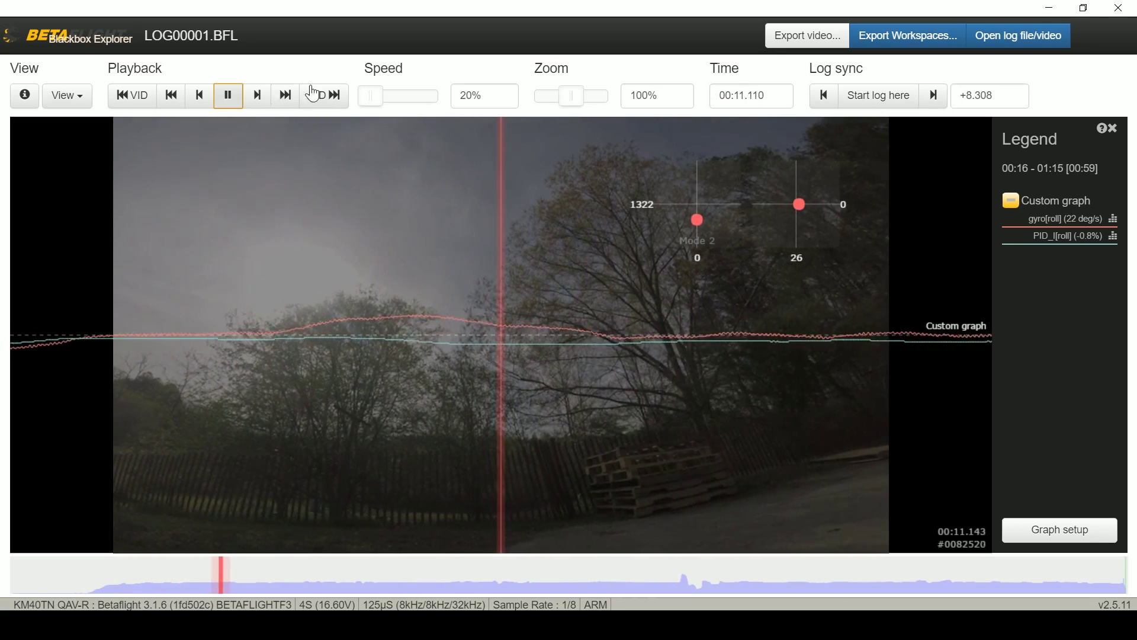
drag(376, 101, 408, 94)
key(space)
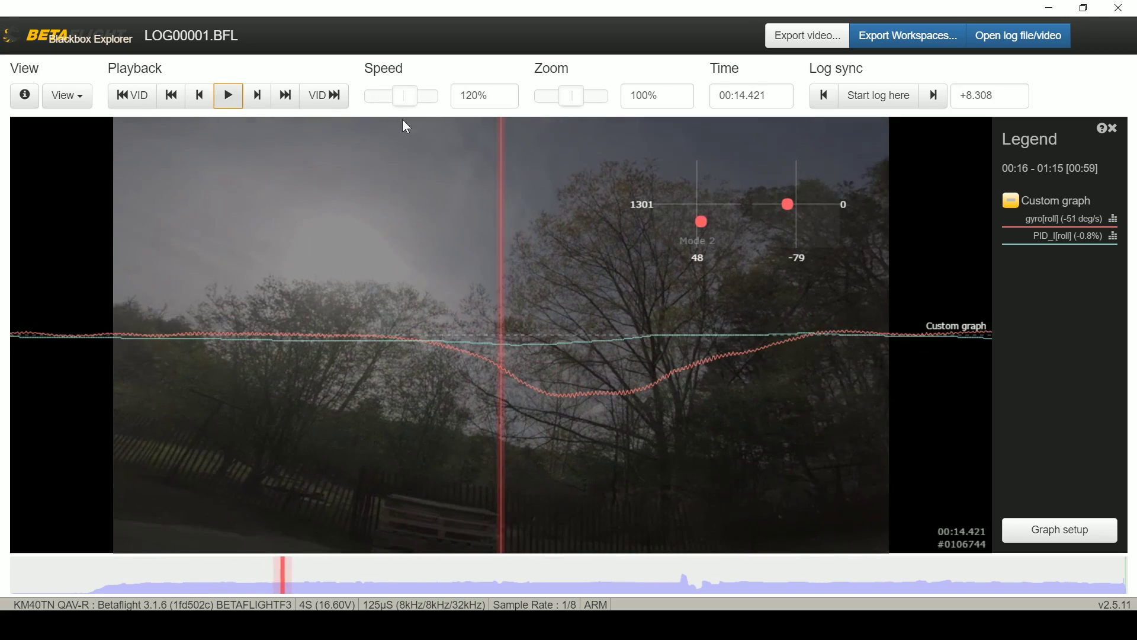
scroll(709, 443, up, 1)
scroll(710, 442, down, 4)
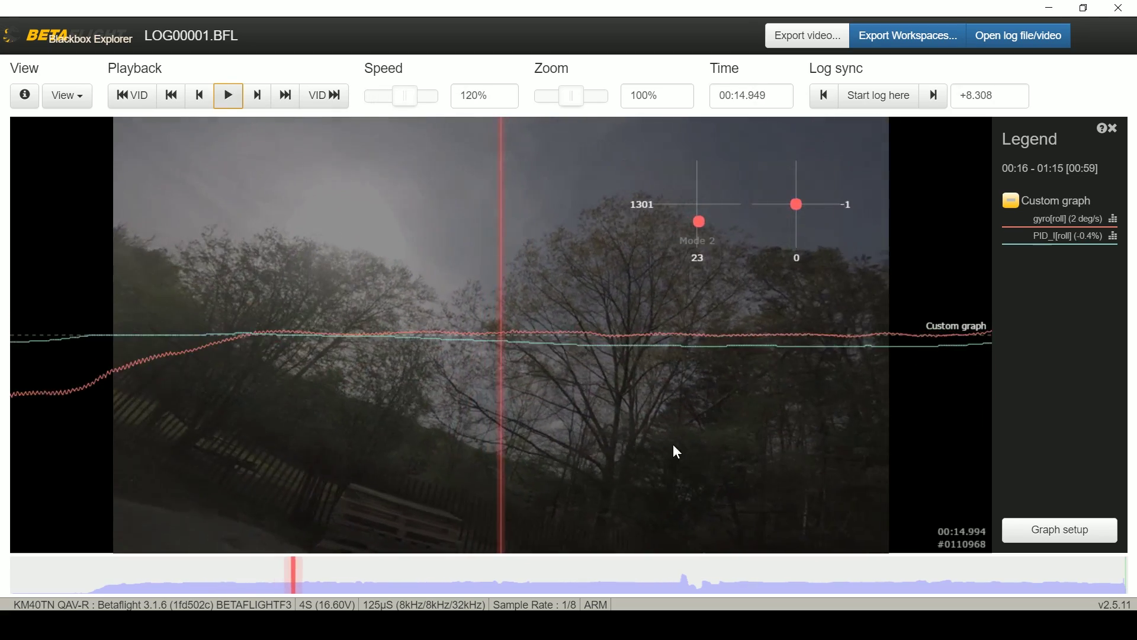
scroll(659, 443, up, 4)
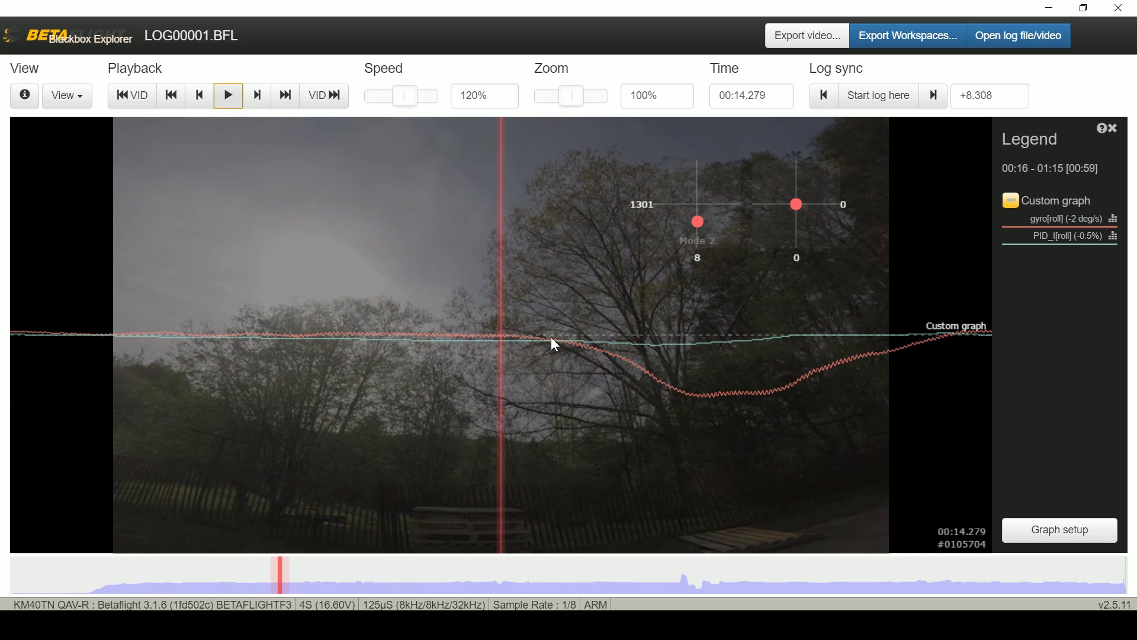
scroll(794, 451, down, 1)
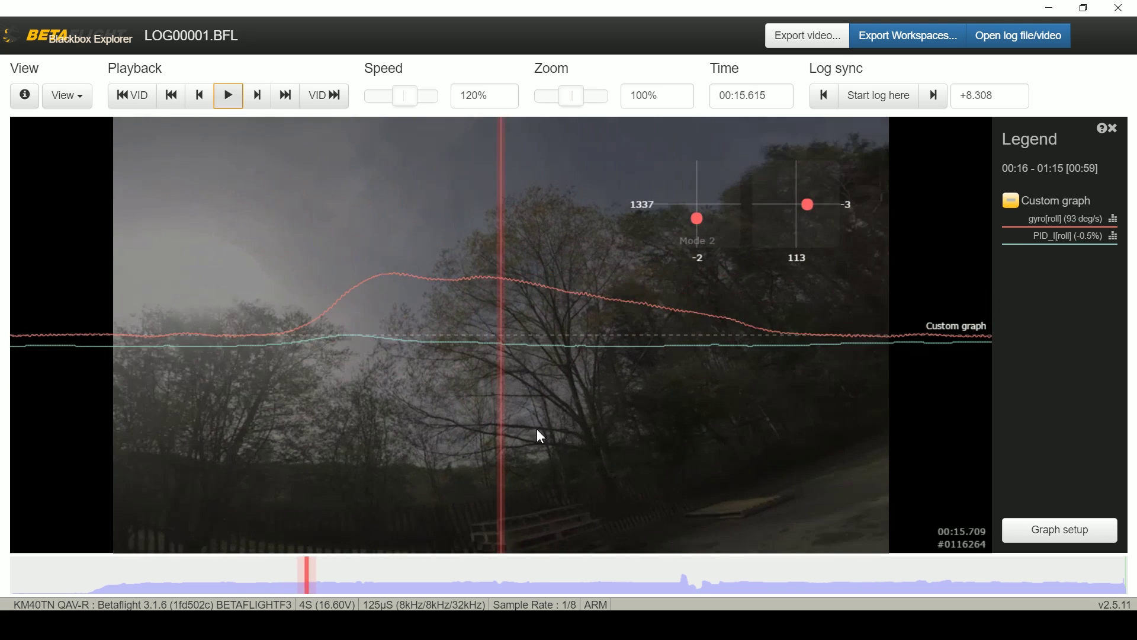
Scrub back and forth over the negative roll dip between about 00:14.7 and 00:15.4
drag(567, 424, 529, 295)
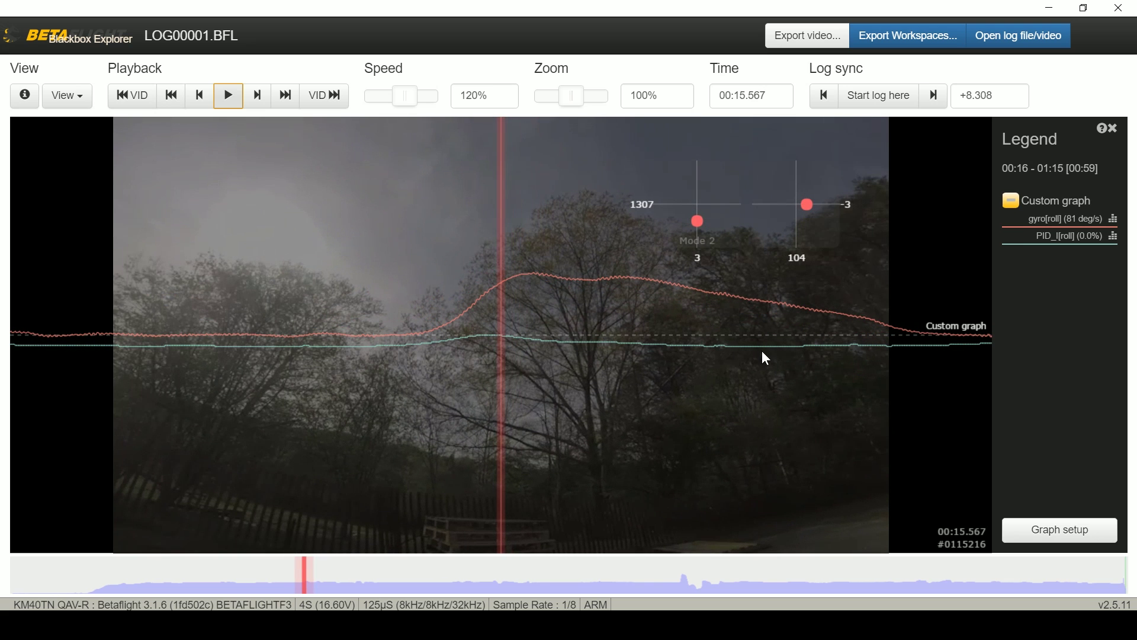
drag(762, 353, 267, 381)
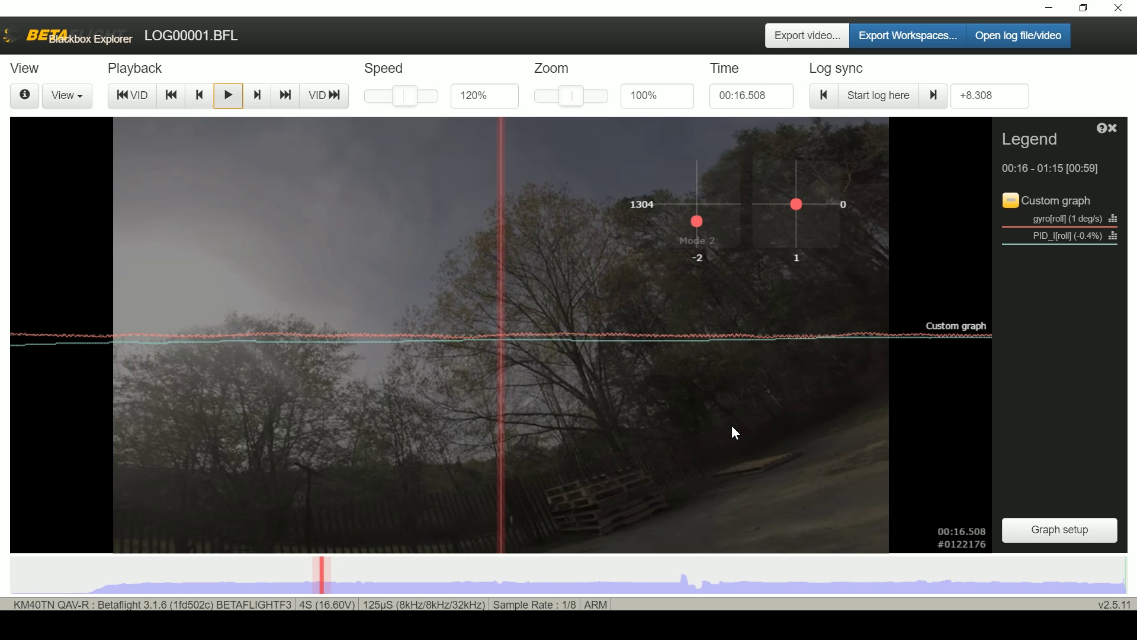
drag(718, 432, 949, 436)
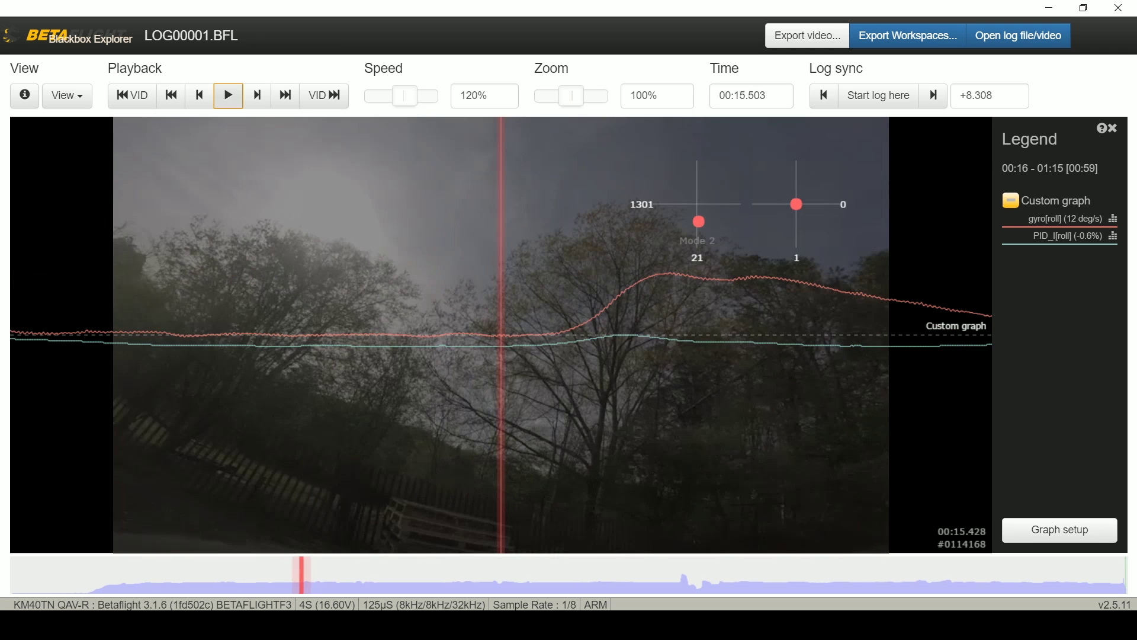
drag(242, 396, 318, 420)
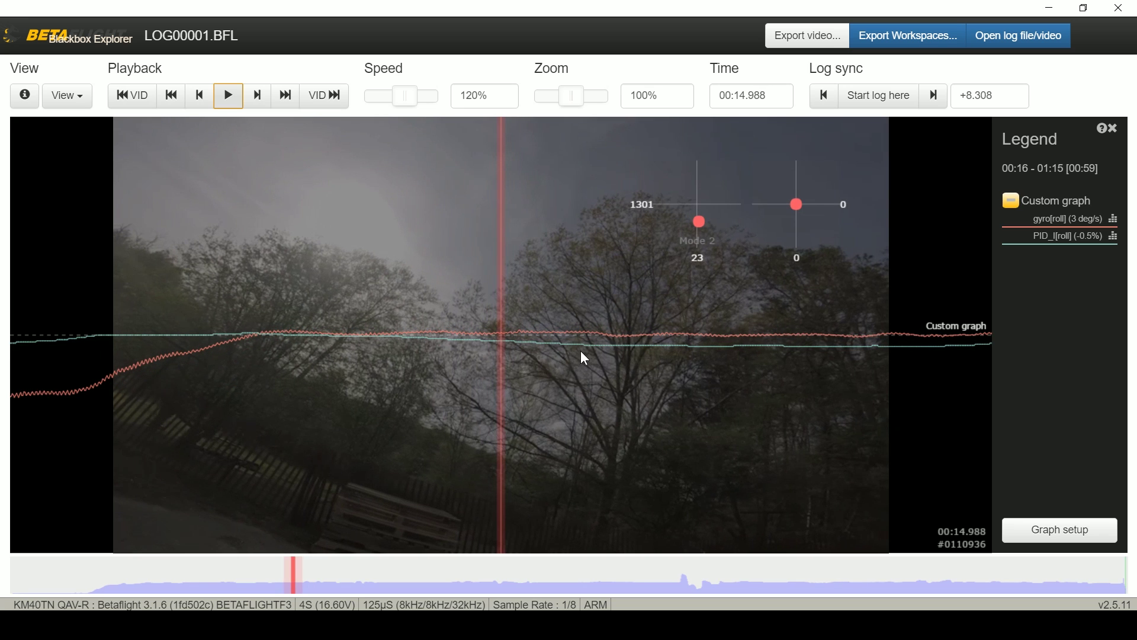
drag(560, 351, 798, 372)
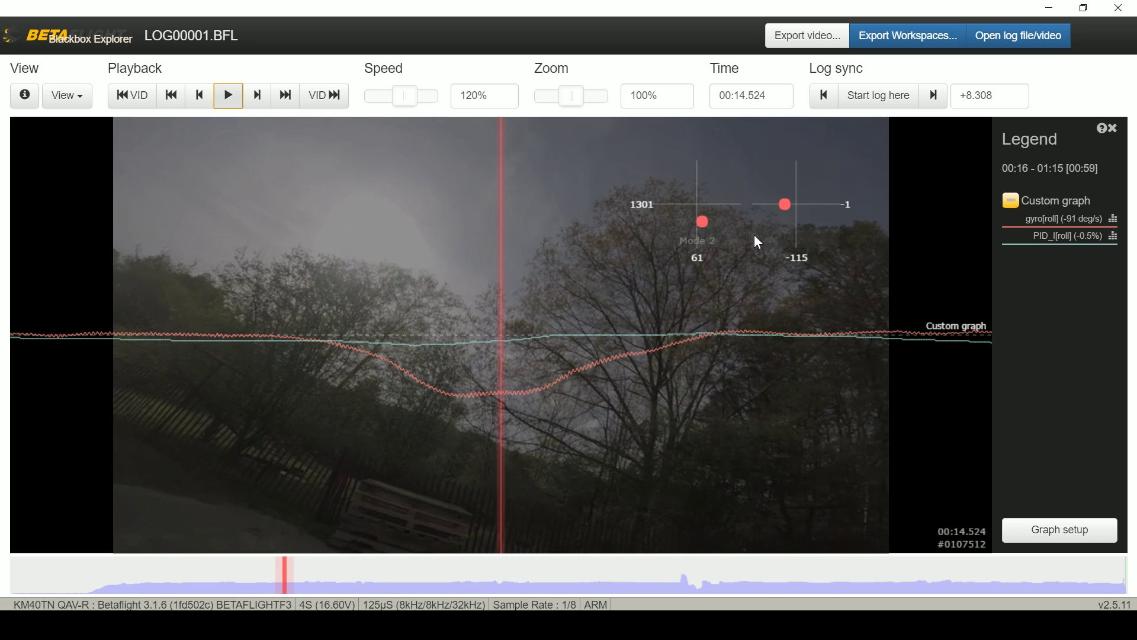
drag(803, 435, 463, 329)
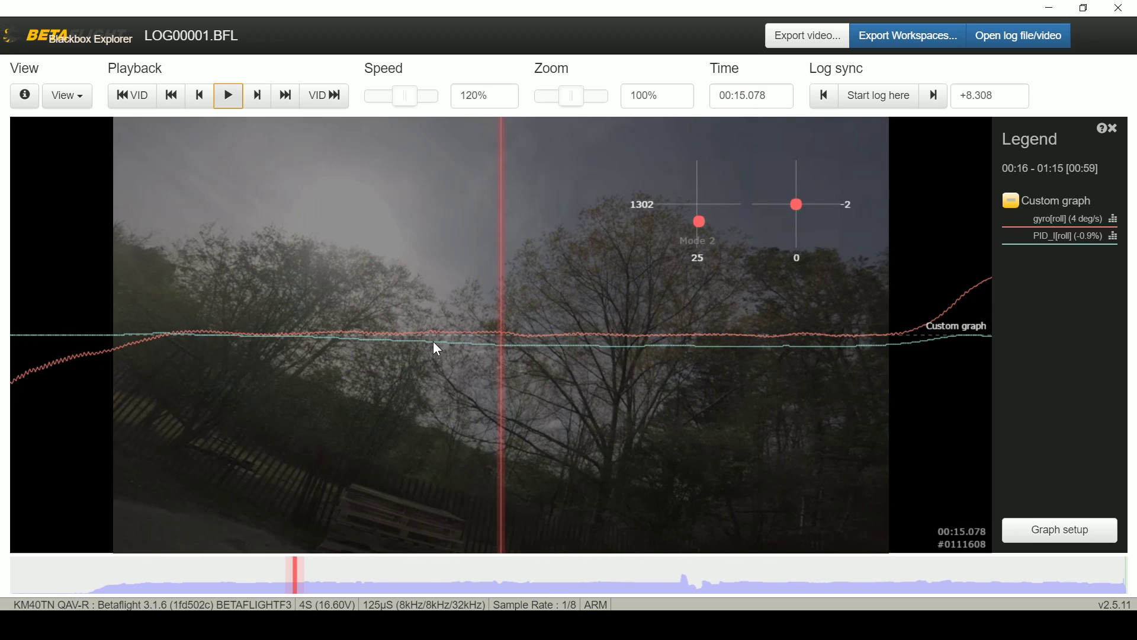
drag(295, 415, 394, 416)
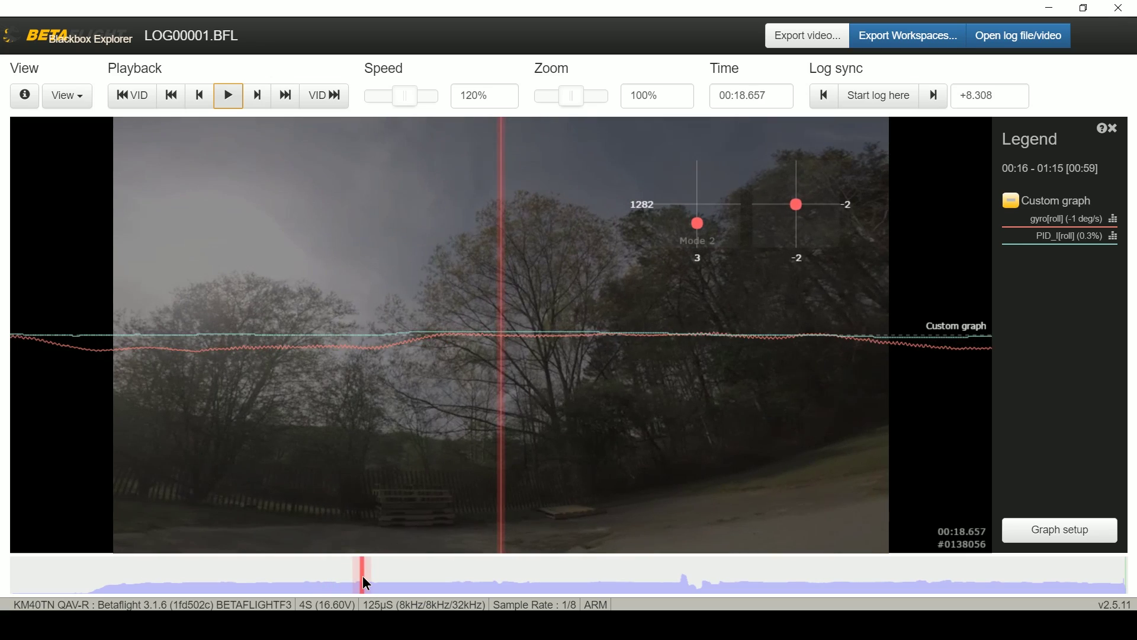
Jump to about 00:17.8, play to the next roll, and scrub past its dip
click(349, 572)
key(space)
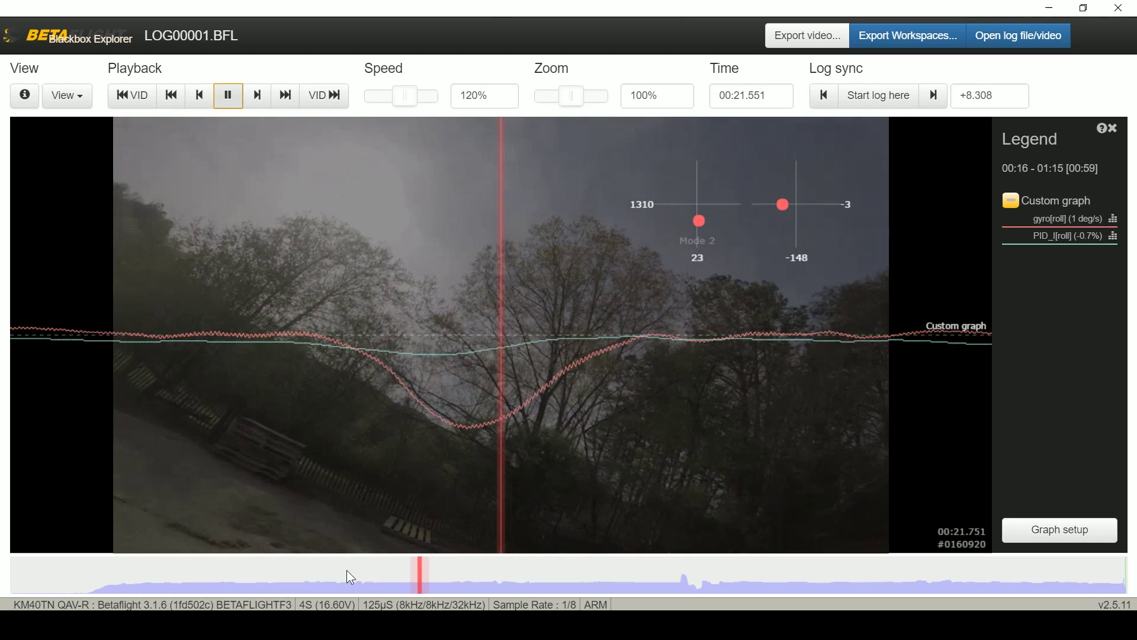
key(space)
drag(422, 474, 465, 386)
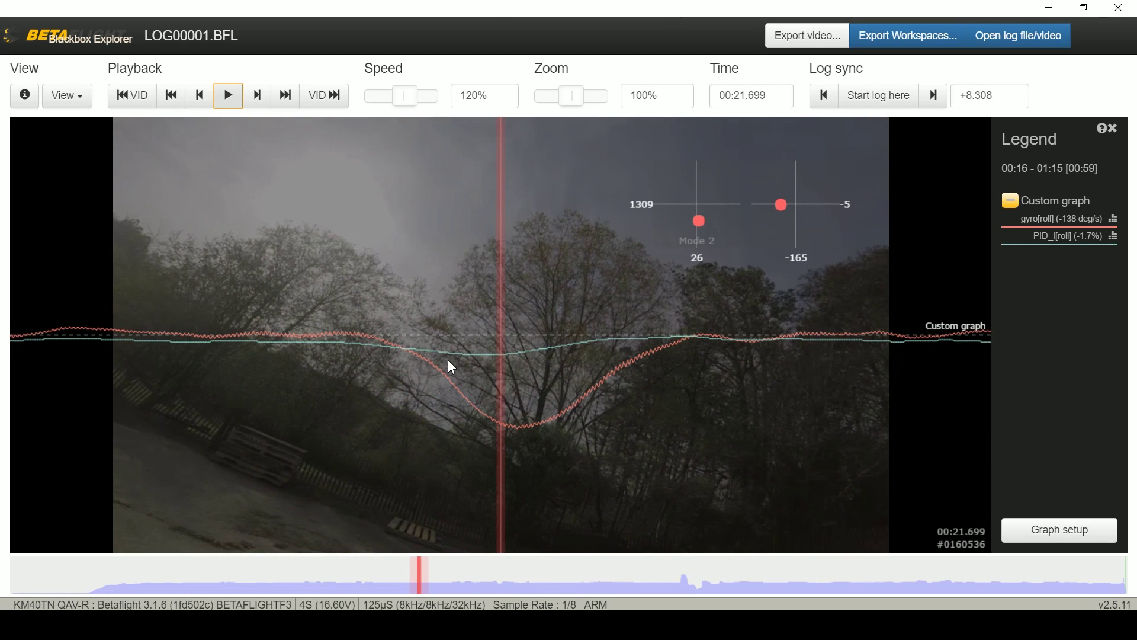
drag(941, 474, 693, 448)
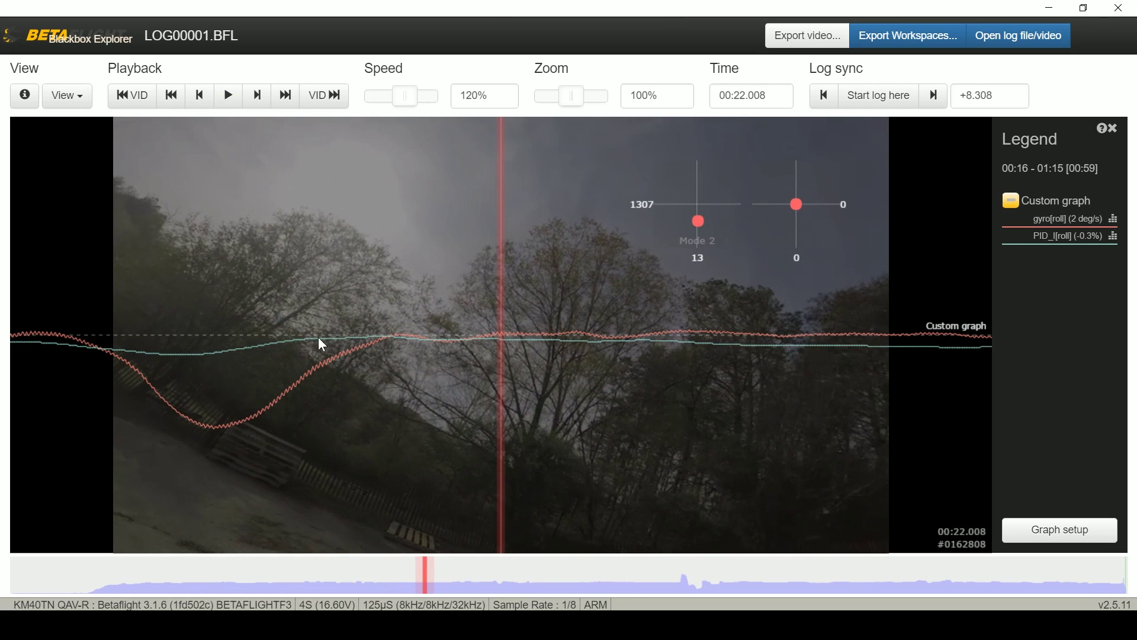
drag(654, 353, 392, 463)
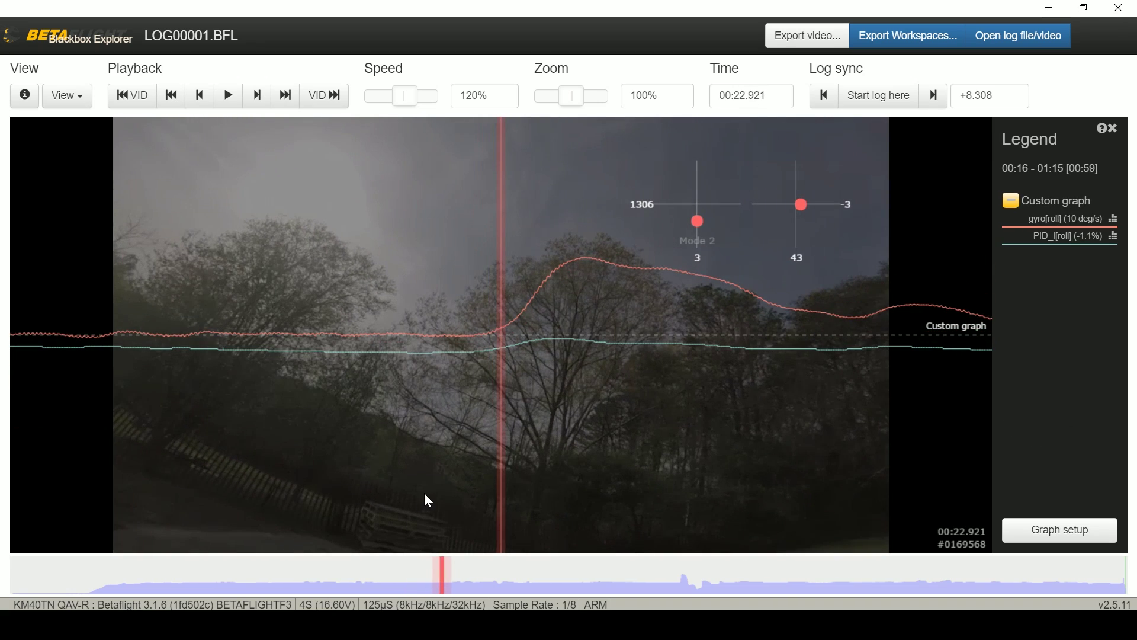
Scrub the opposite roll between about 00:21.8 and 00:23.9, comparing gyro with I-term
drag(584, 474, 479, 473)
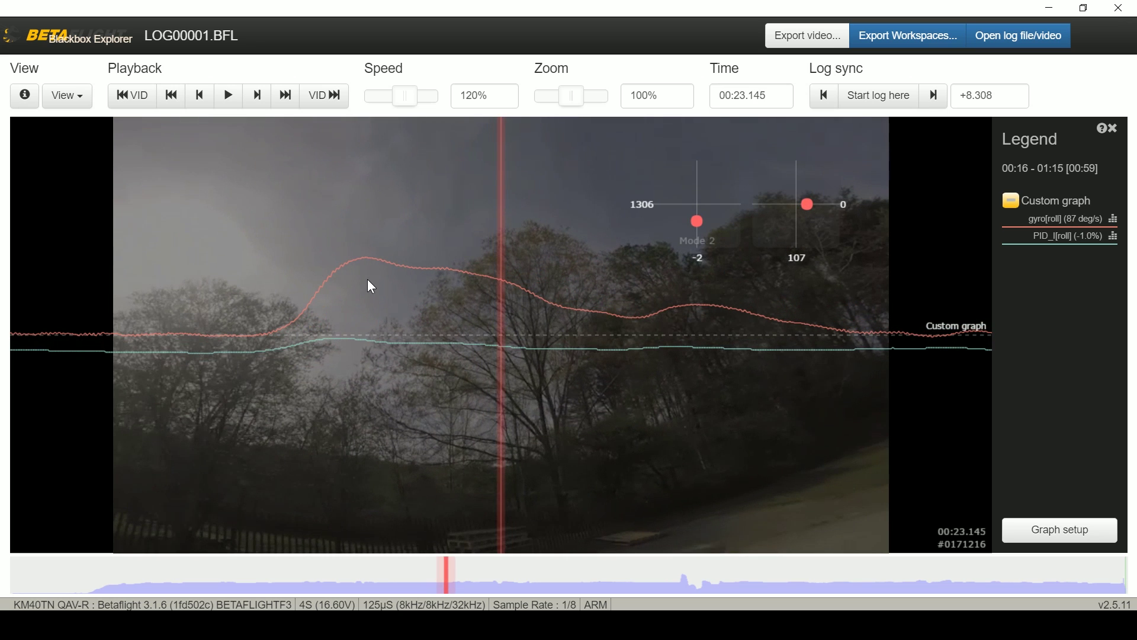
mouse_move(550, 395)
mouse_down()
mouse_move(332, 406)
mouse_move(533, 408)
mouse_up()
scroll(593, 358, down, 5)
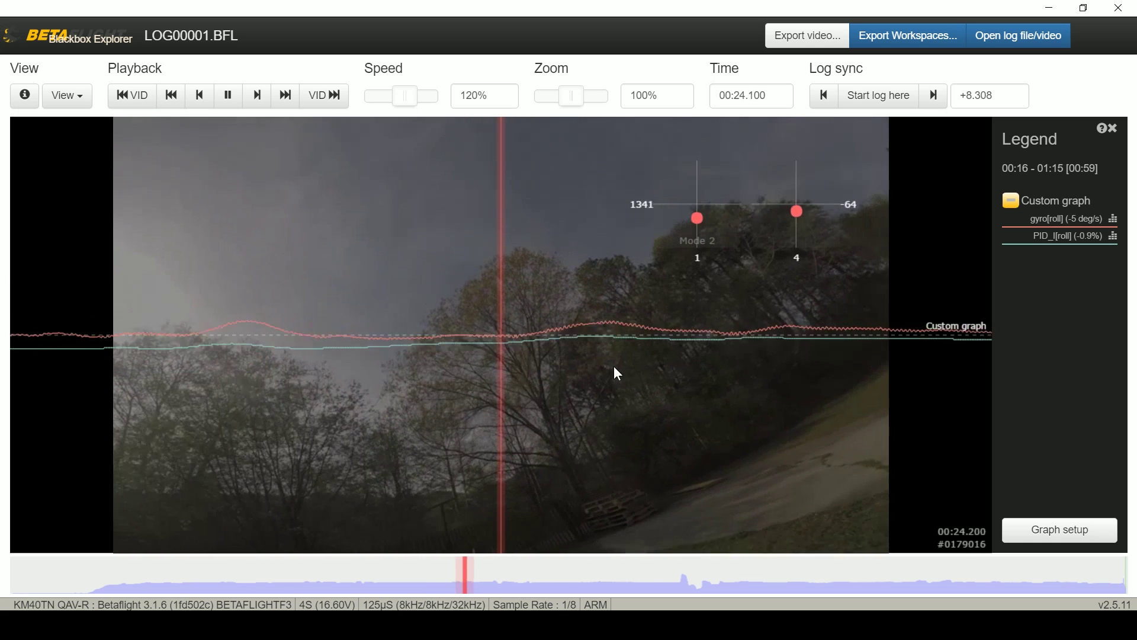
scroll(583, 413, up, 6)
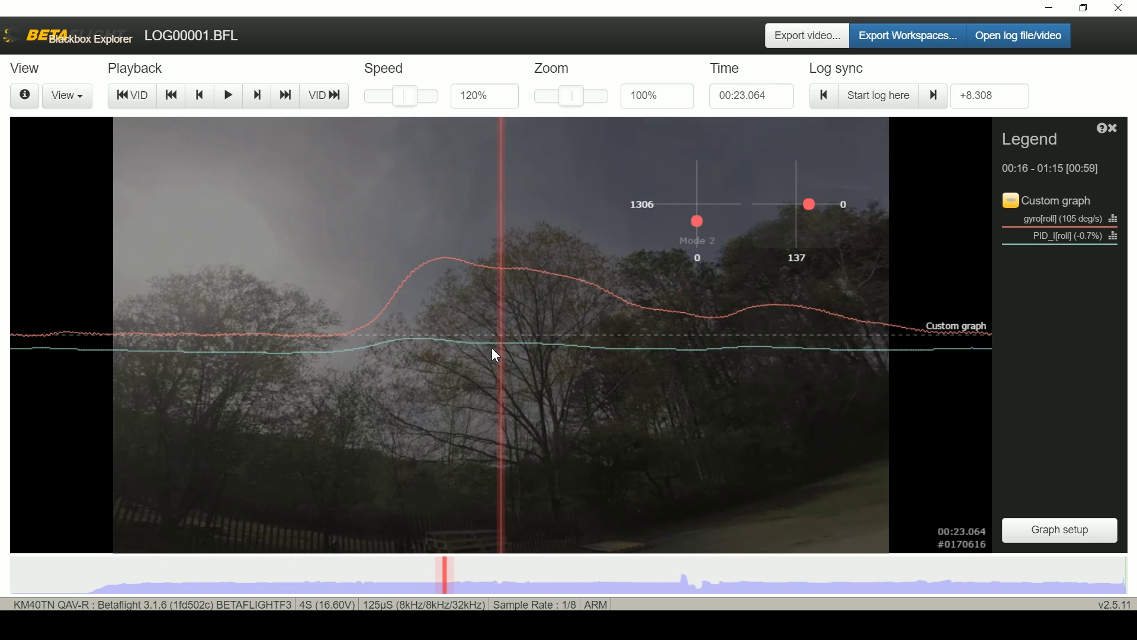
drag(478, 340, 526, 496)
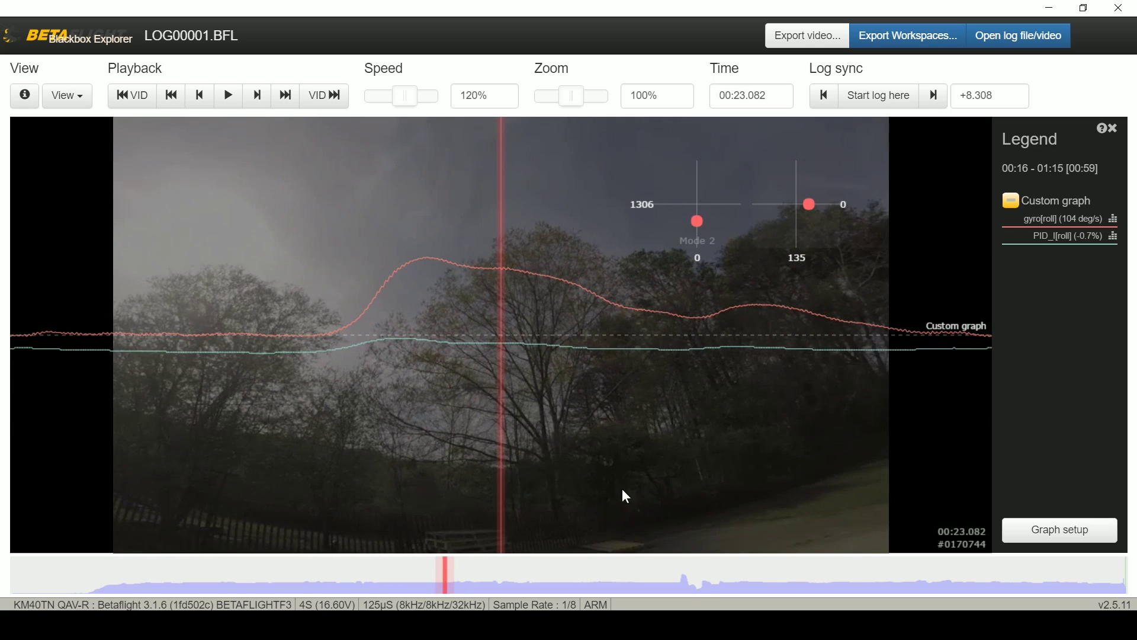
drag(670, 496, 323, 459)
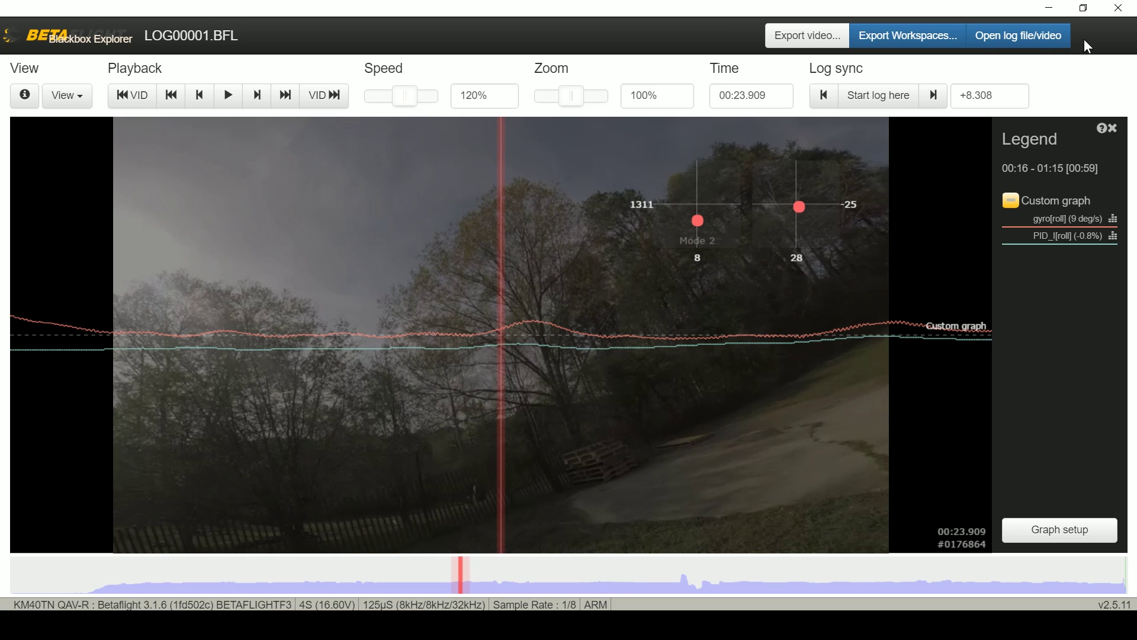
Load CG Low.MP4 and LOG00002.BFL, sync the log start at +0.615, and set speed to 80%
click(1033, 37)
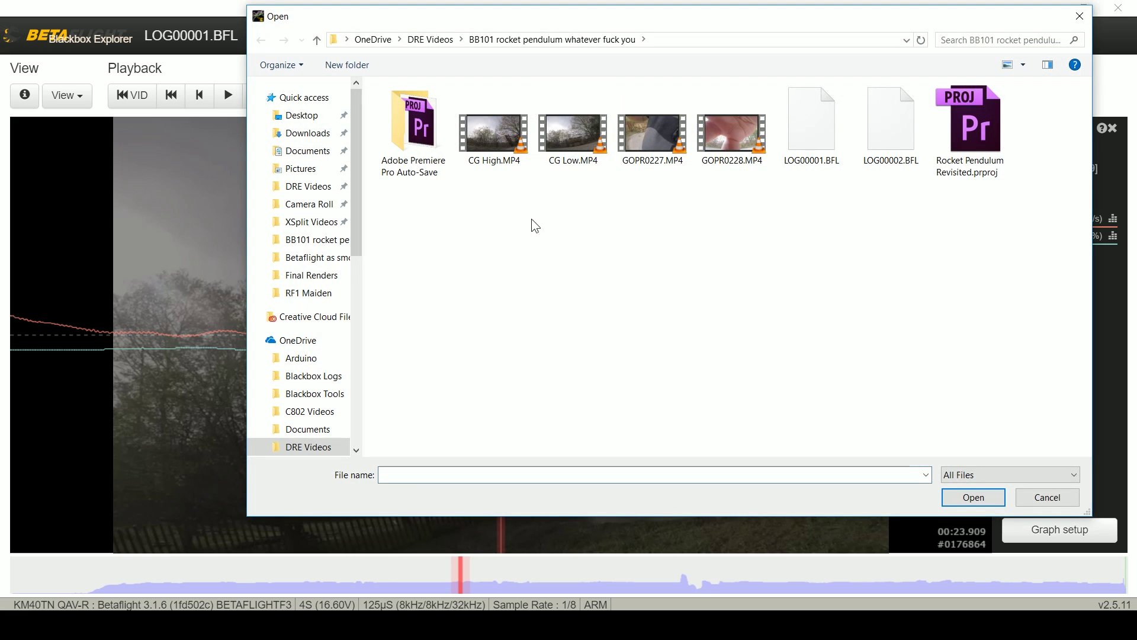
double_click(572, 148)
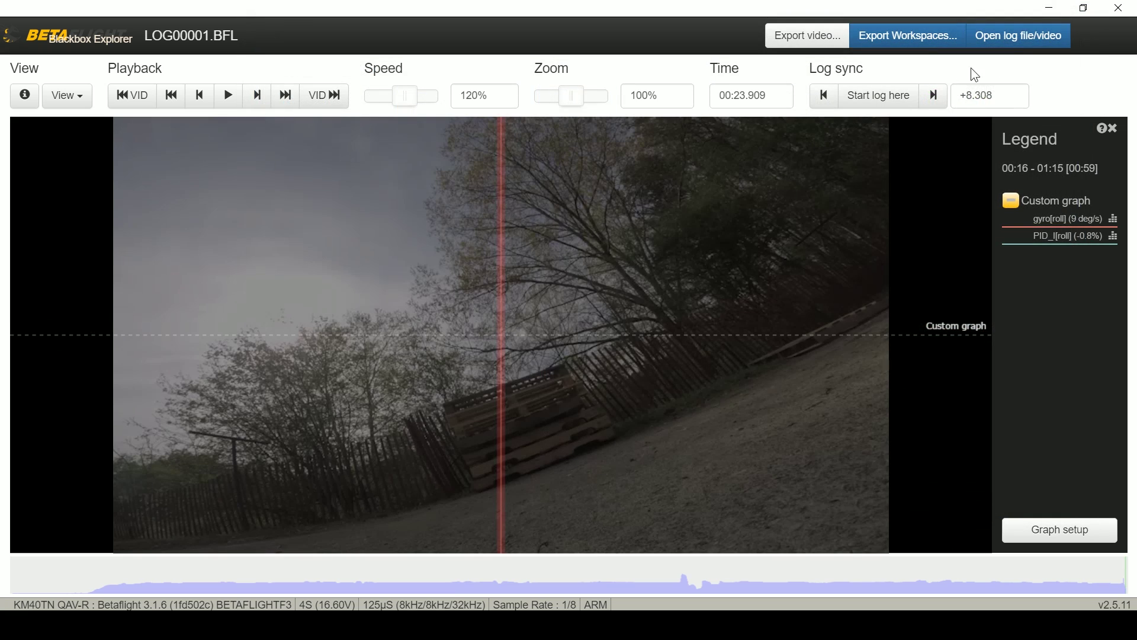
click(1019, 36)
double_click(887, 147)
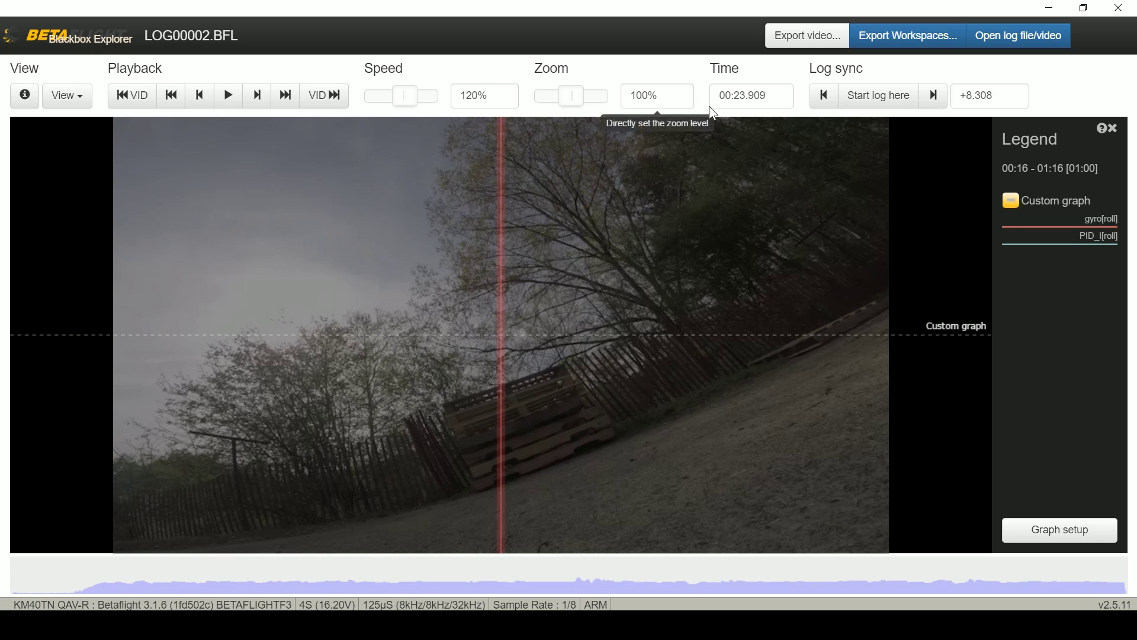
click(871, 95)
click(390, 96)
Play LOG00002 to its first roll, pause, and fine-scrub the gyro dip to 00:12.004
key(space)
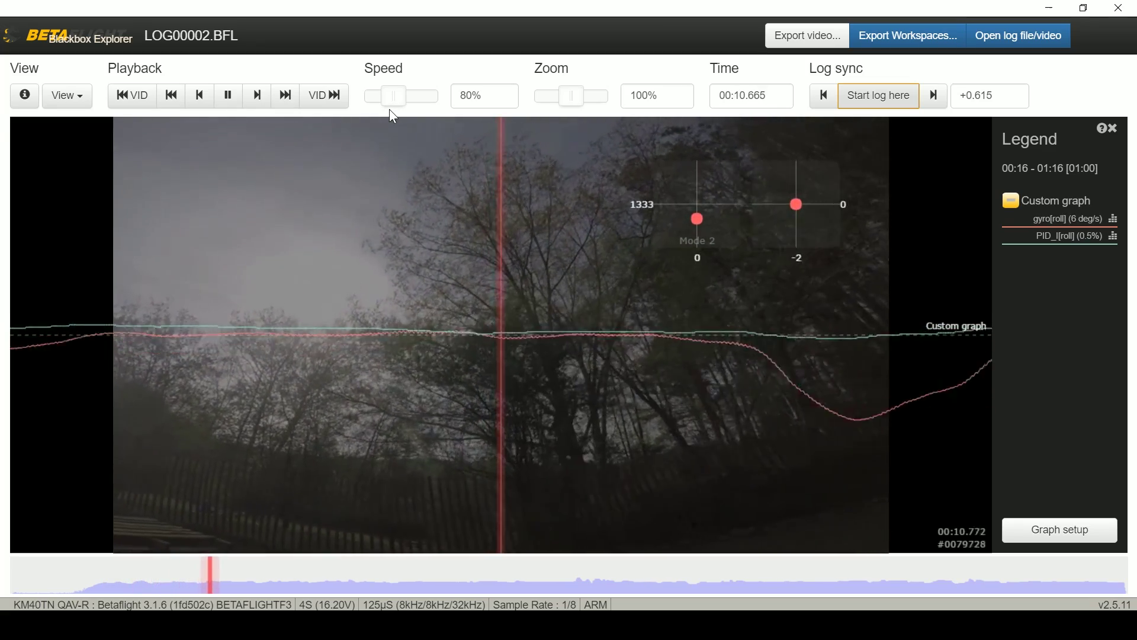
click(401, 376)
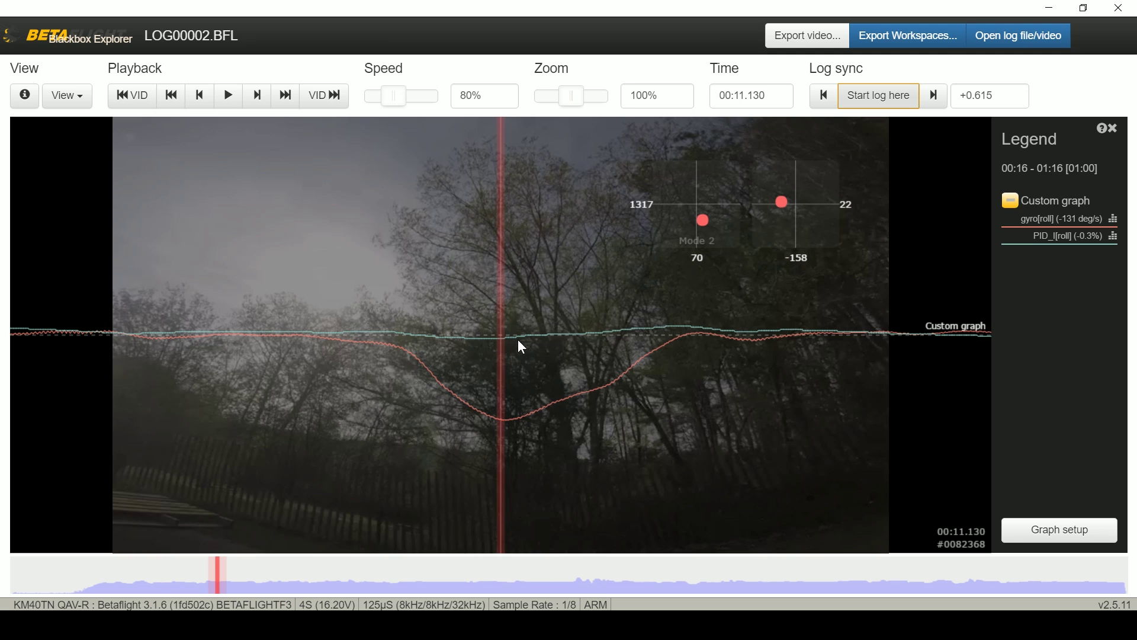
drag(737, 384, 585, 410)
drag(152, 338, 163, 346)
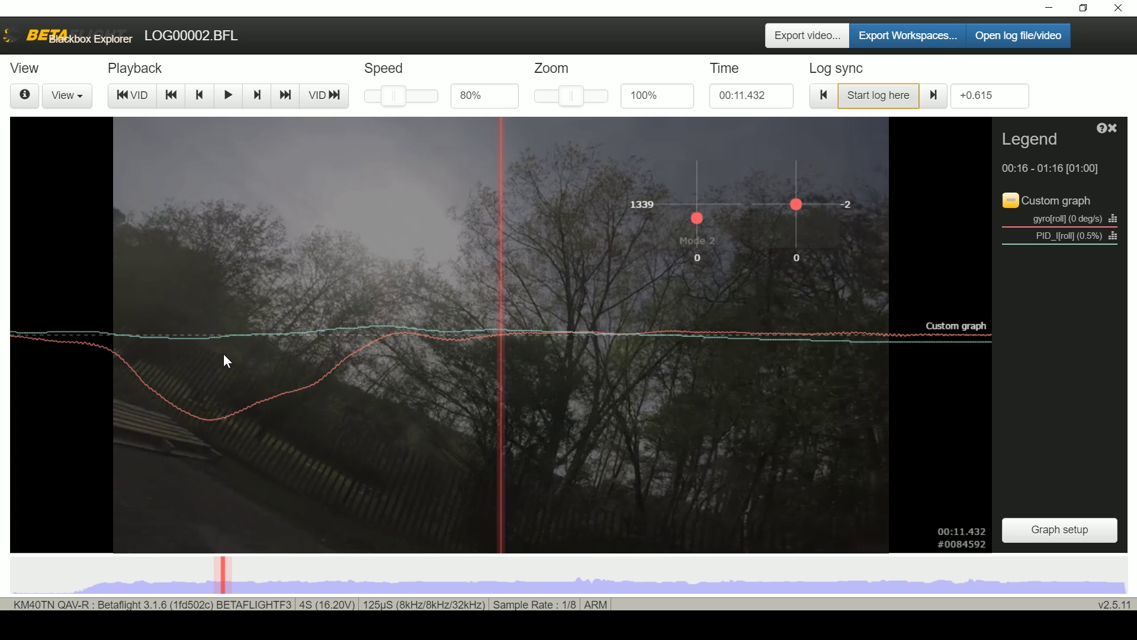
key(space)
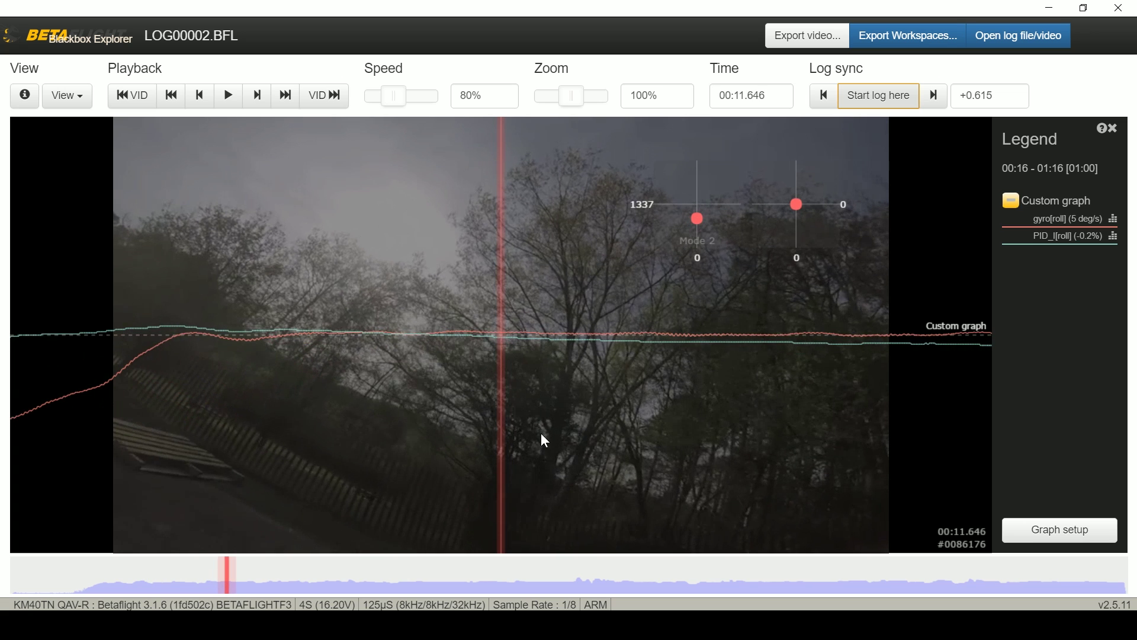
key(space)
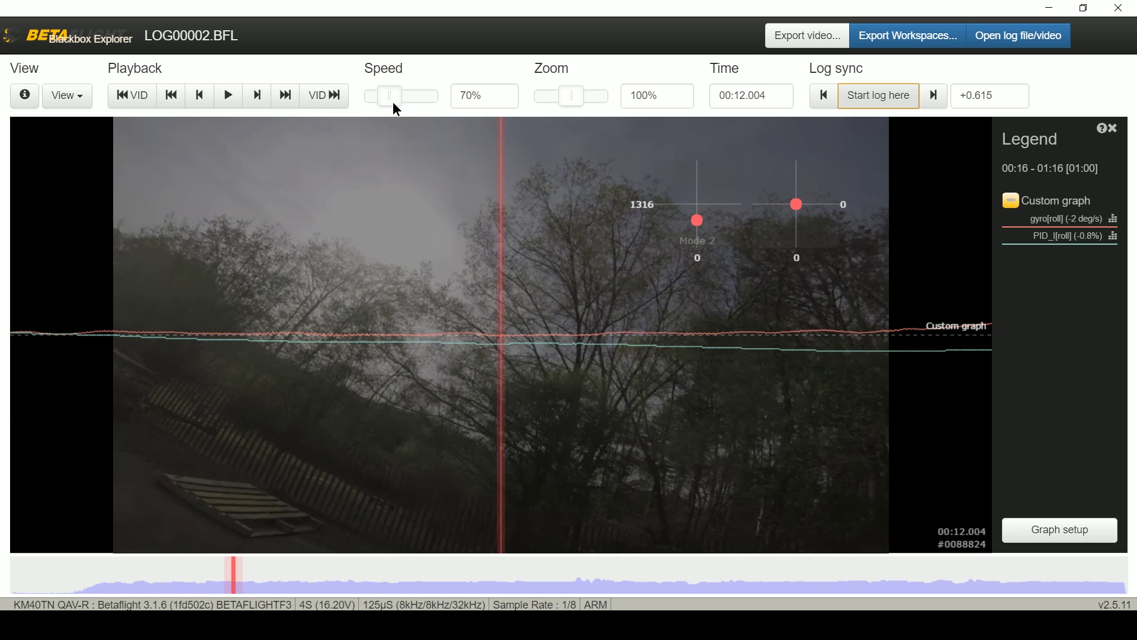
Slow LOG00002 to 45% and play through the roll near 00:16 up to 00:20.572
drag(392, 101, 383, 101)
key(space)
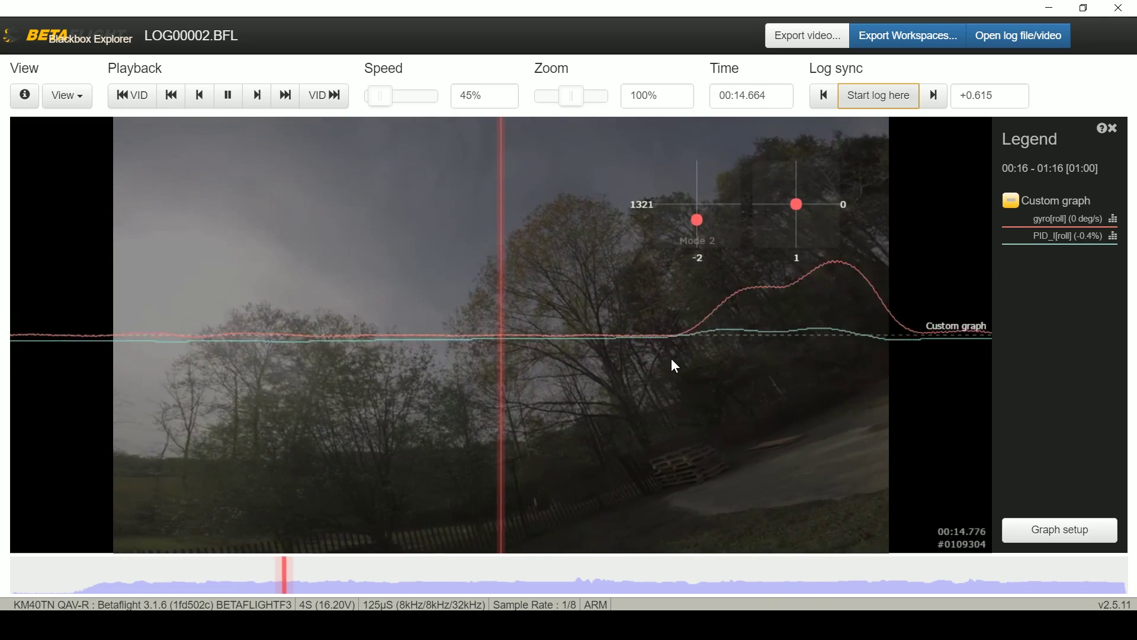
key(space)
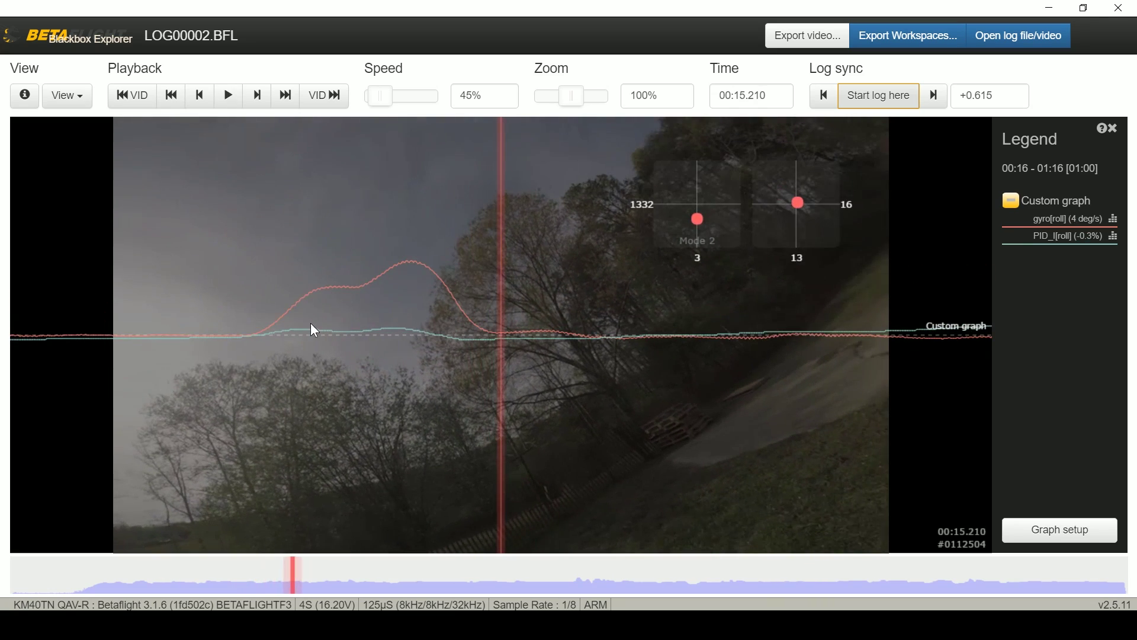
key(space)
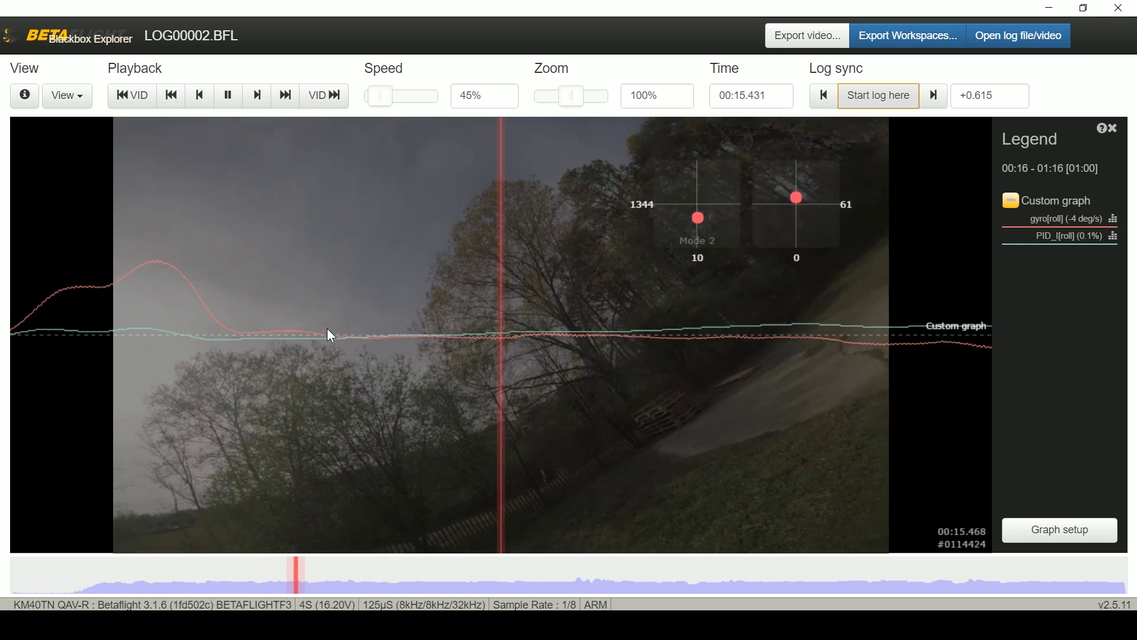
key(space)
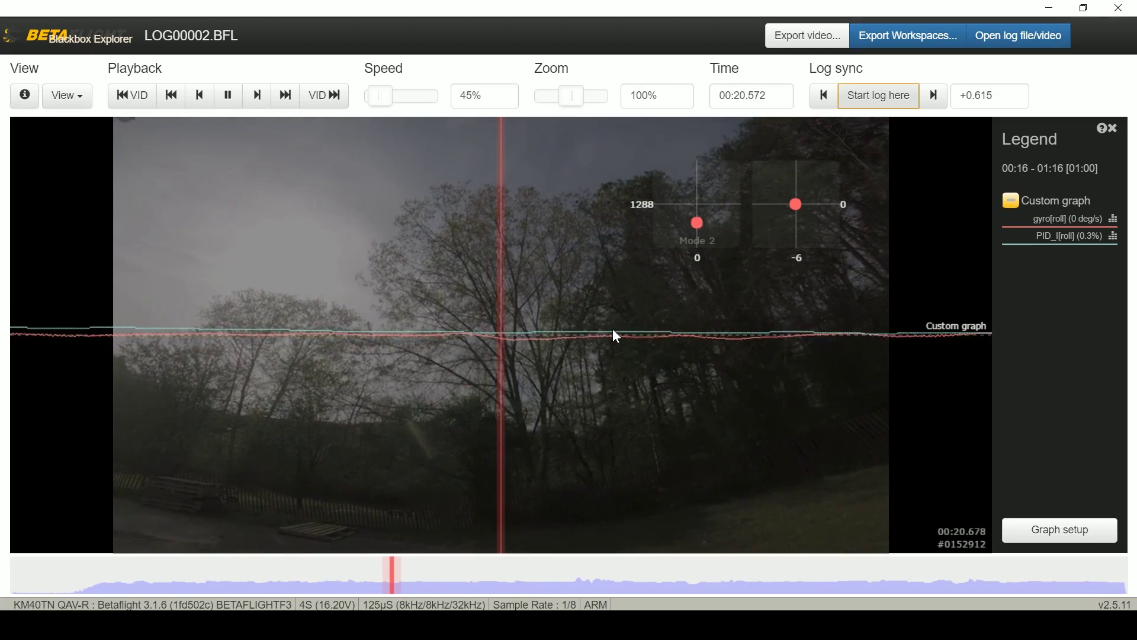
Pause and resume LOG00002 across the roll dip near 00:21.6, continuing to 00:23.344
key(space)
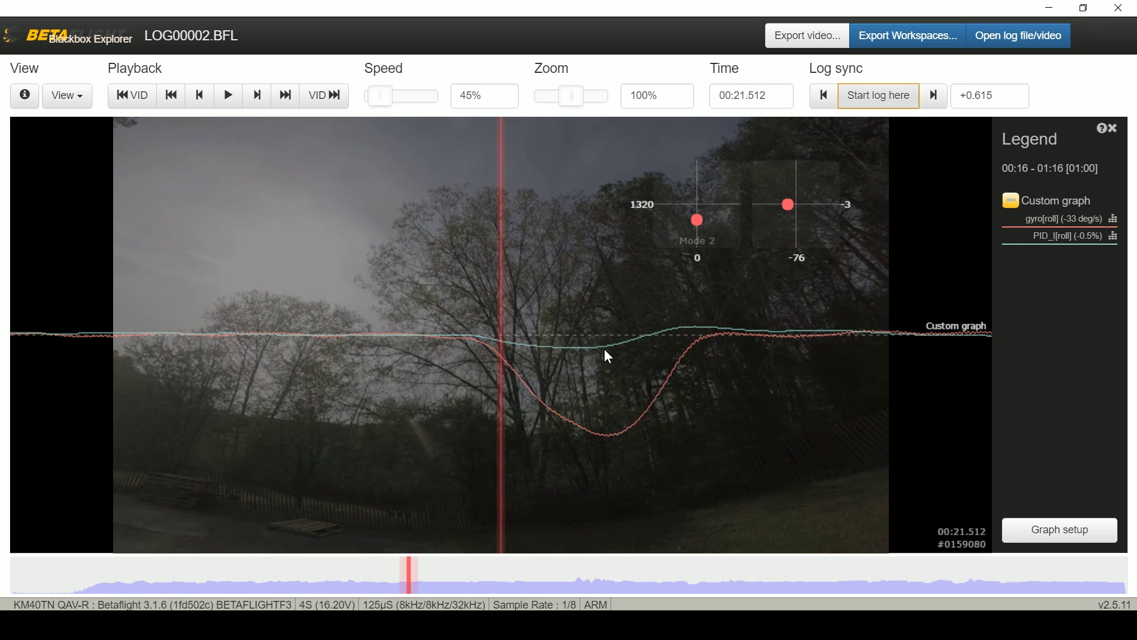
key(space)
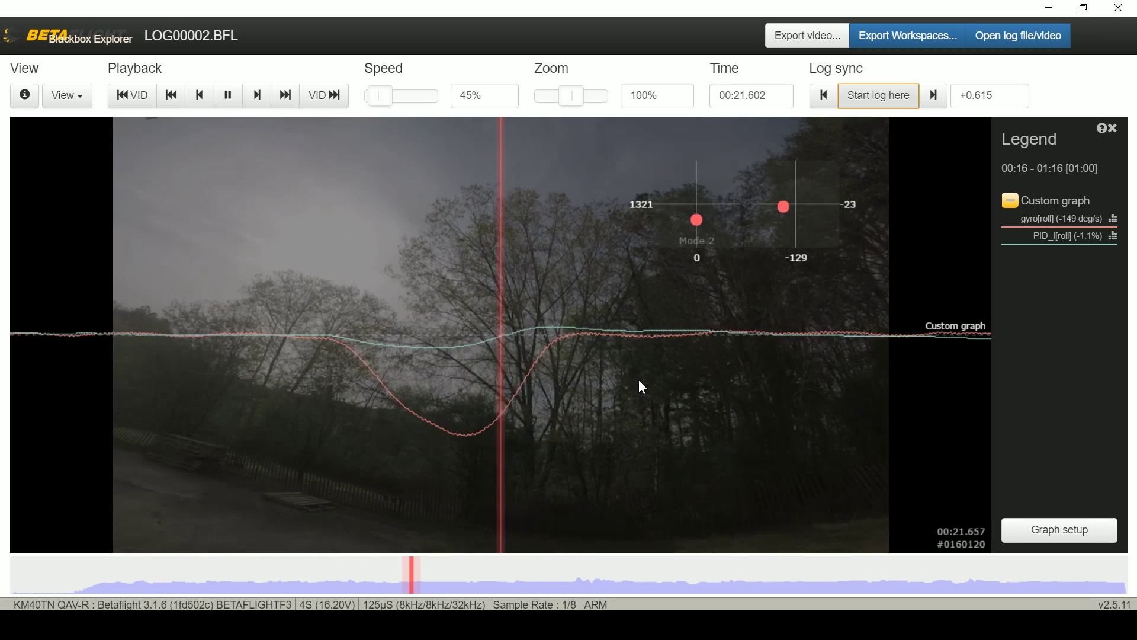
key(space)
key(space)
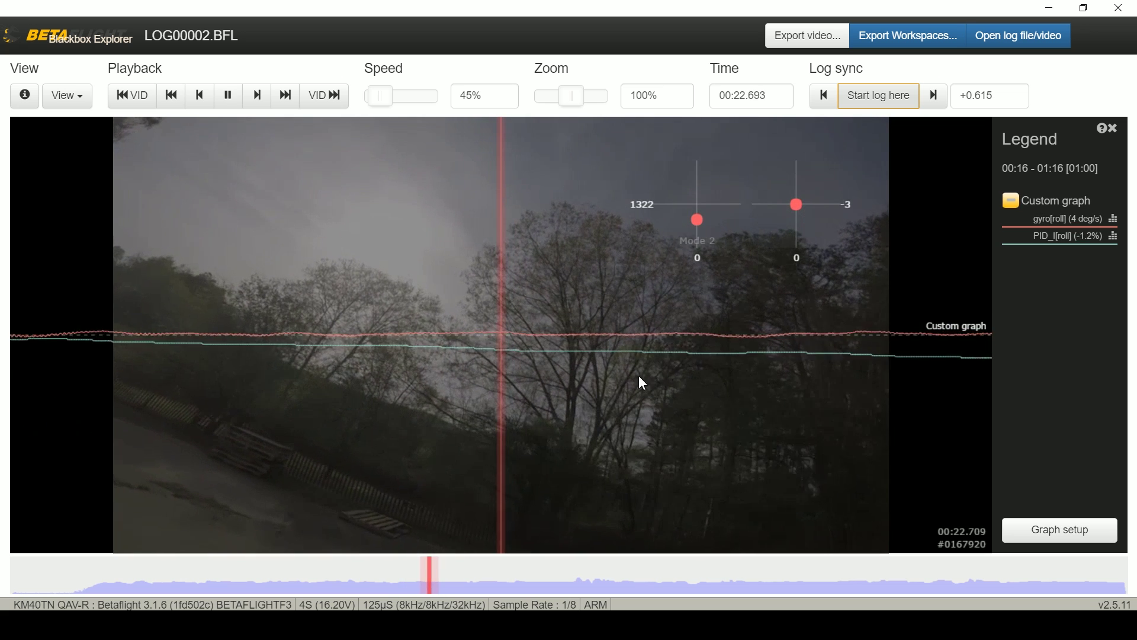
key(space)
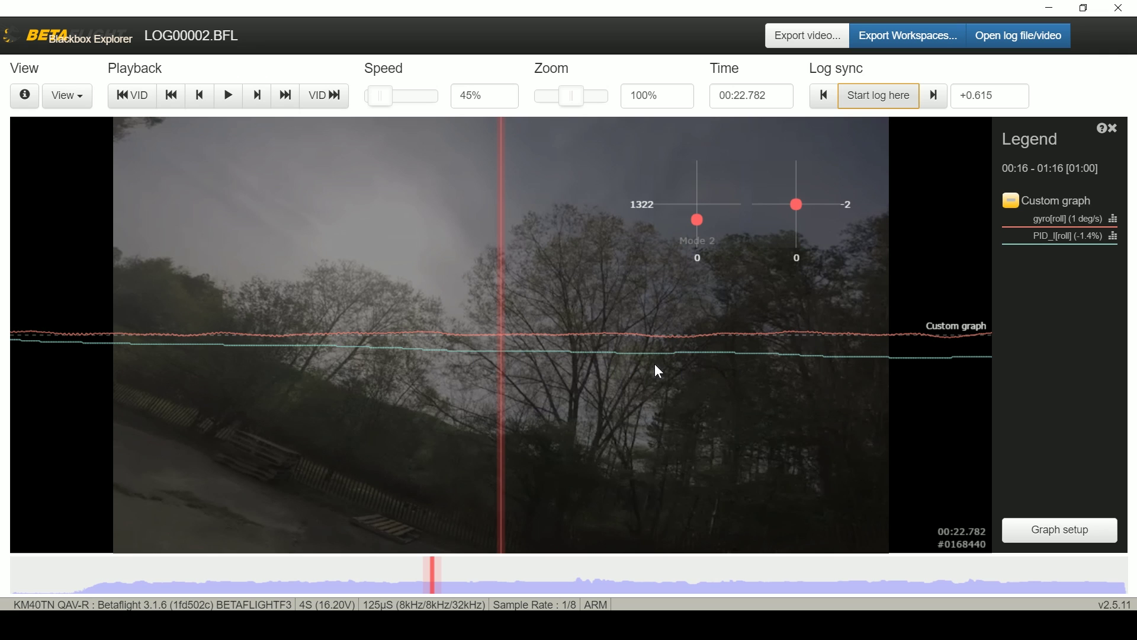
key(space)
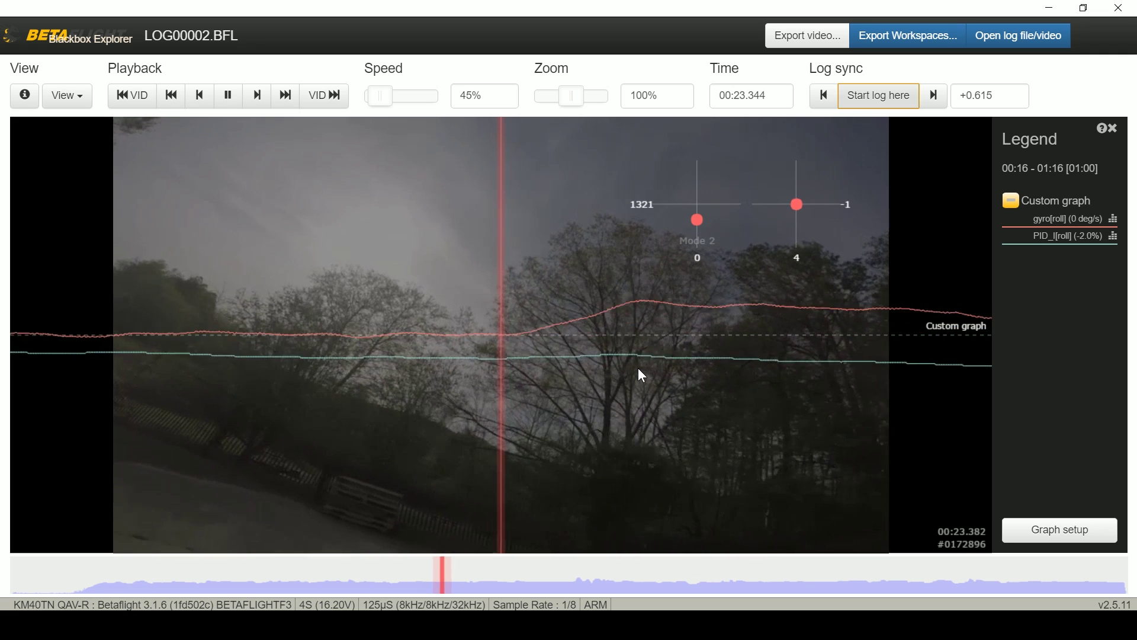